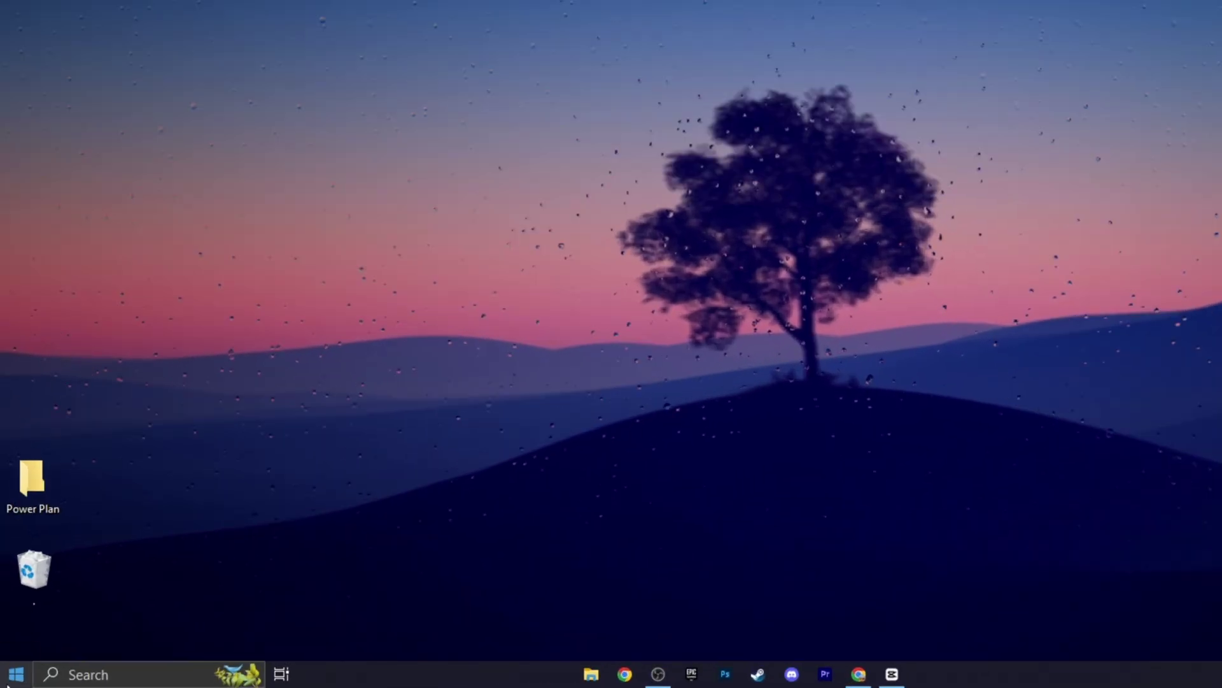
Open Settings > System > Storage to see Local Disk (C:) with 196 GB used and 41.0 GB free
{"action": "left_click", "coordinate": [8, 682]}
{"action": "left_click", "coordinate": [30, 589]}
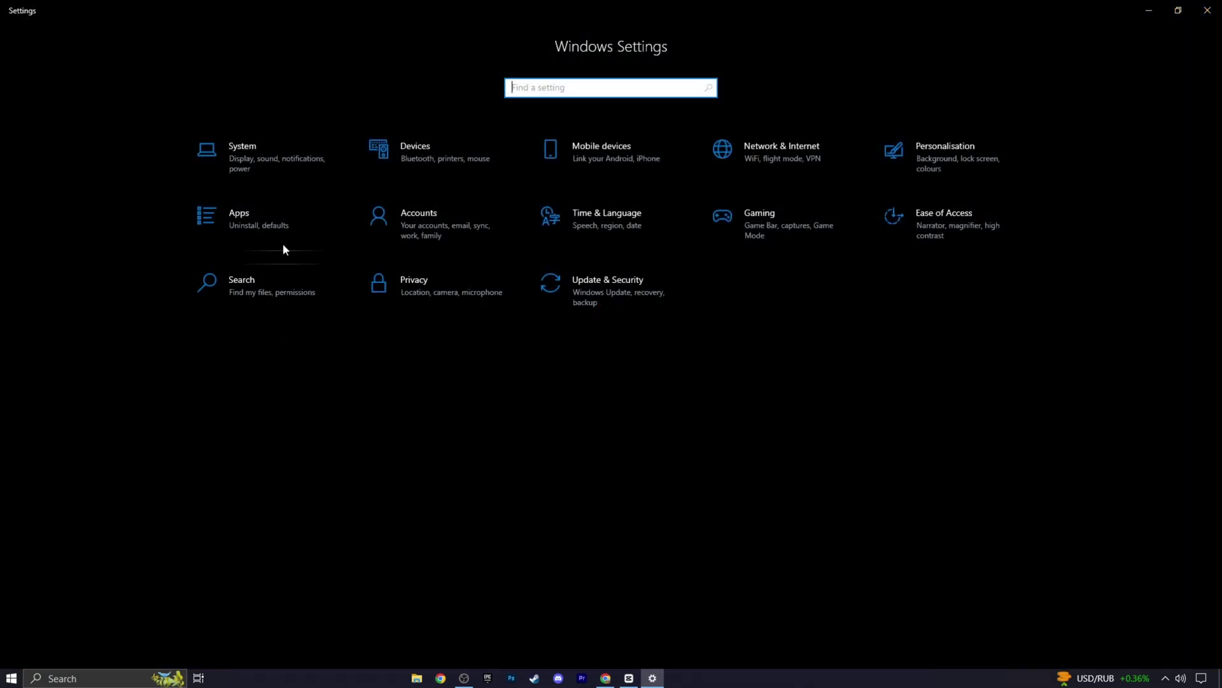
{"action": "left_click", "coordinate": [267, 150]}
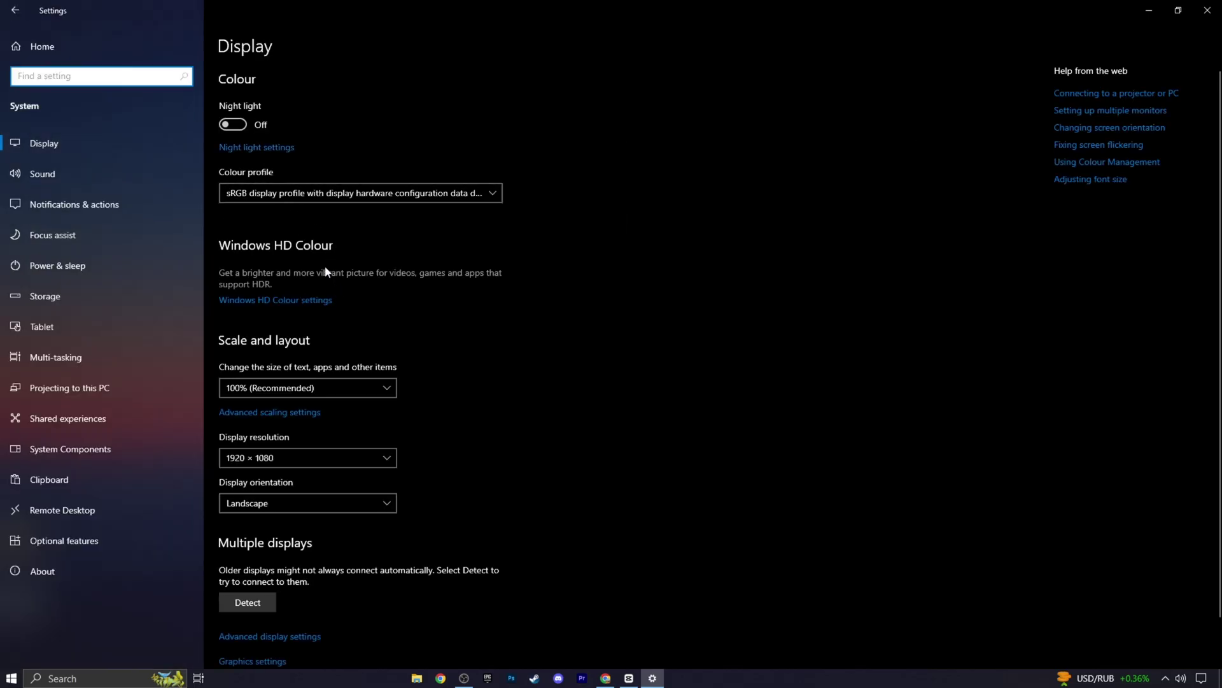
{"action": "left_click", "coordinate": [116, 300]}
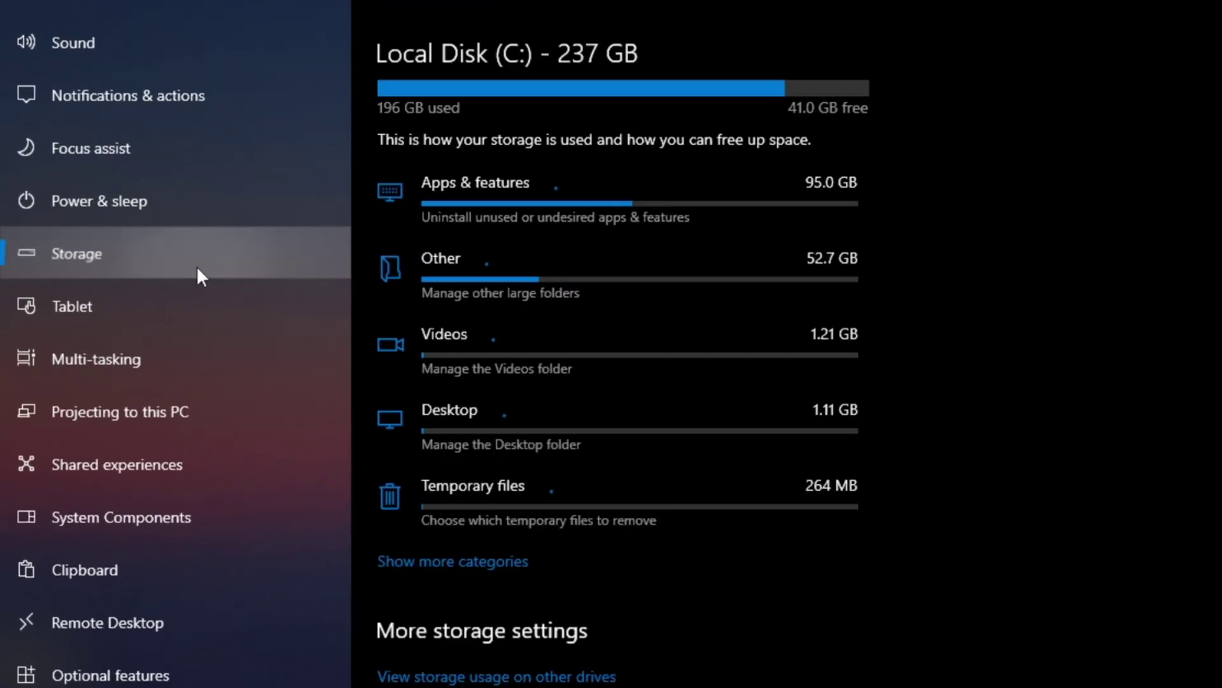
{"action": "left_click", "coordinate": [197, 268]}
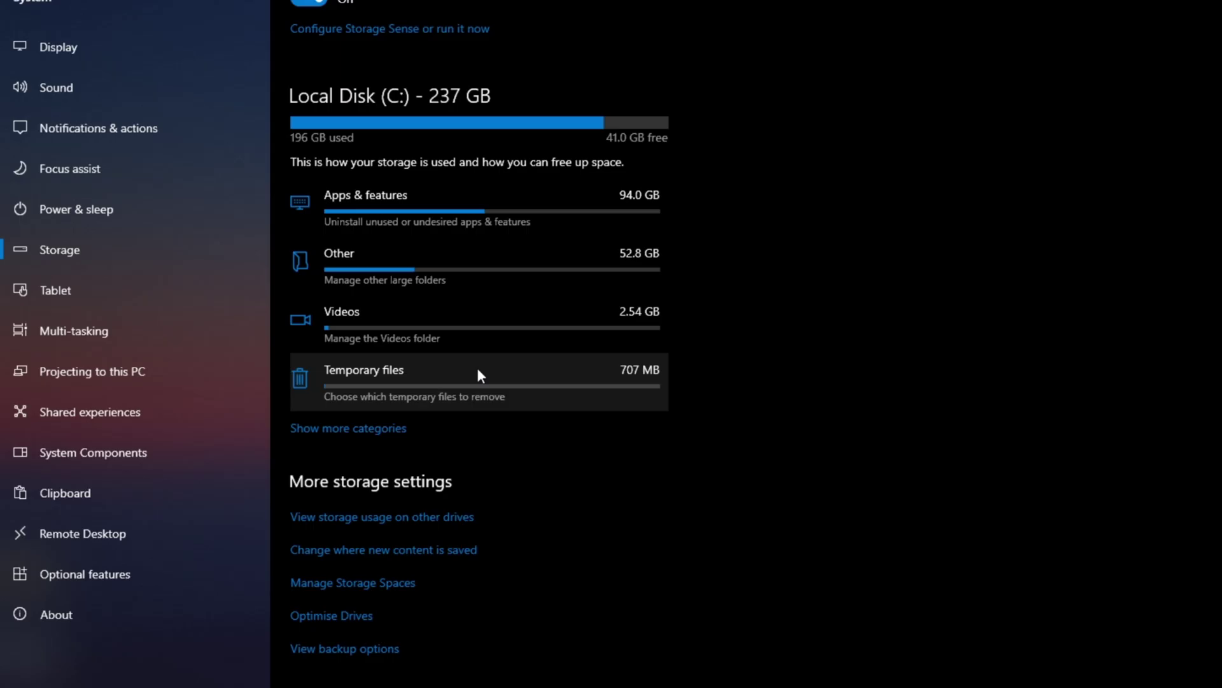
Remove the checked temporary files and return to the Storage overview
{"action": "left_click", "coordinate": [478, 370]}
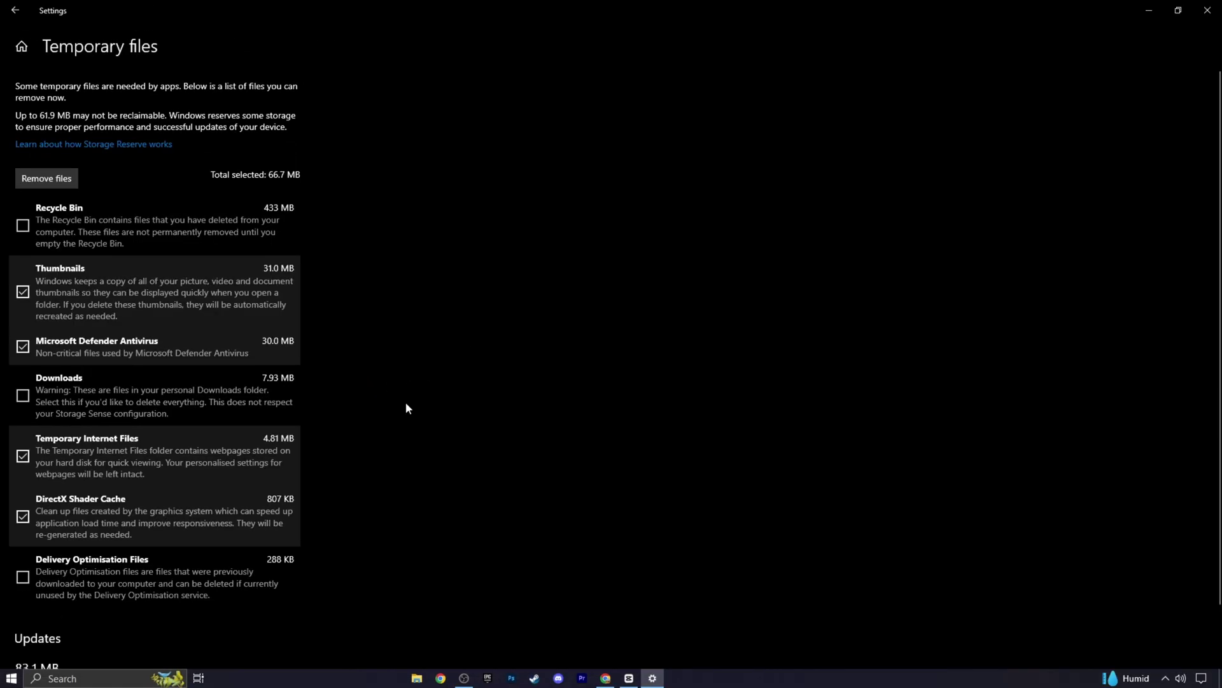
{"action": "left_click", "coordinate": [46, 178]}
{"action": "left_click", "coordinate": [15, 10]}
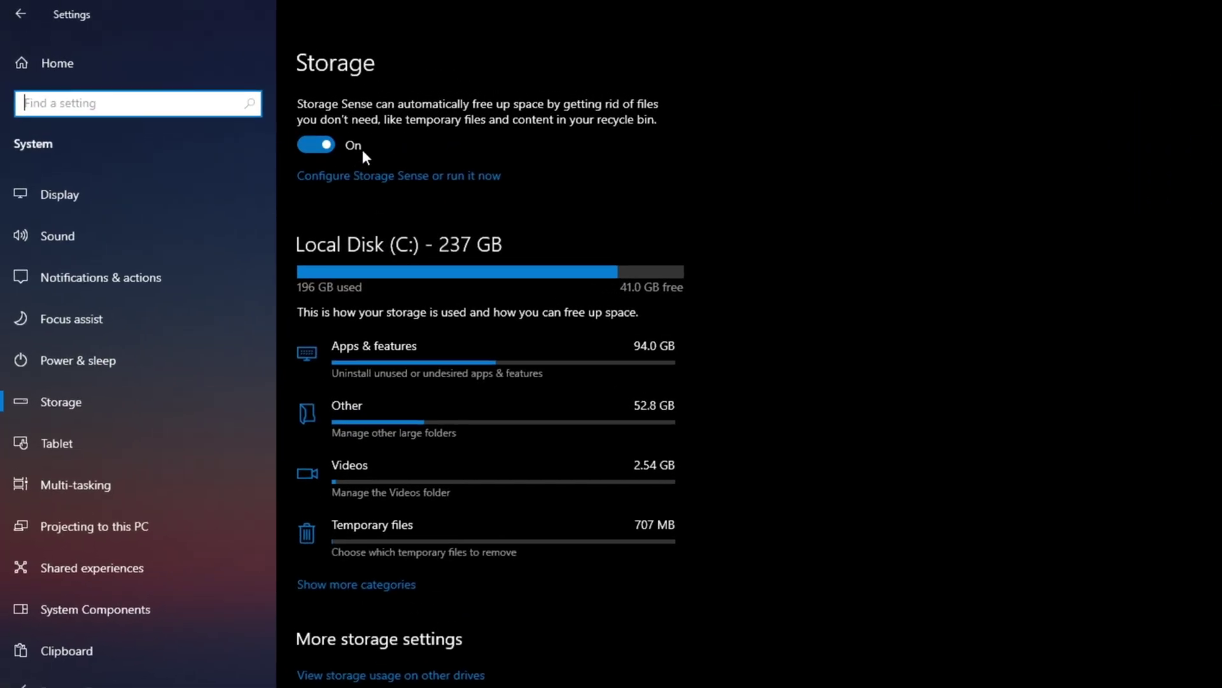
Configure Storage Sense to run every week, emptying recycle bin after 14 days and Downloads after 30 days
{"action": "left_click", "coordinate": [375, 176]}
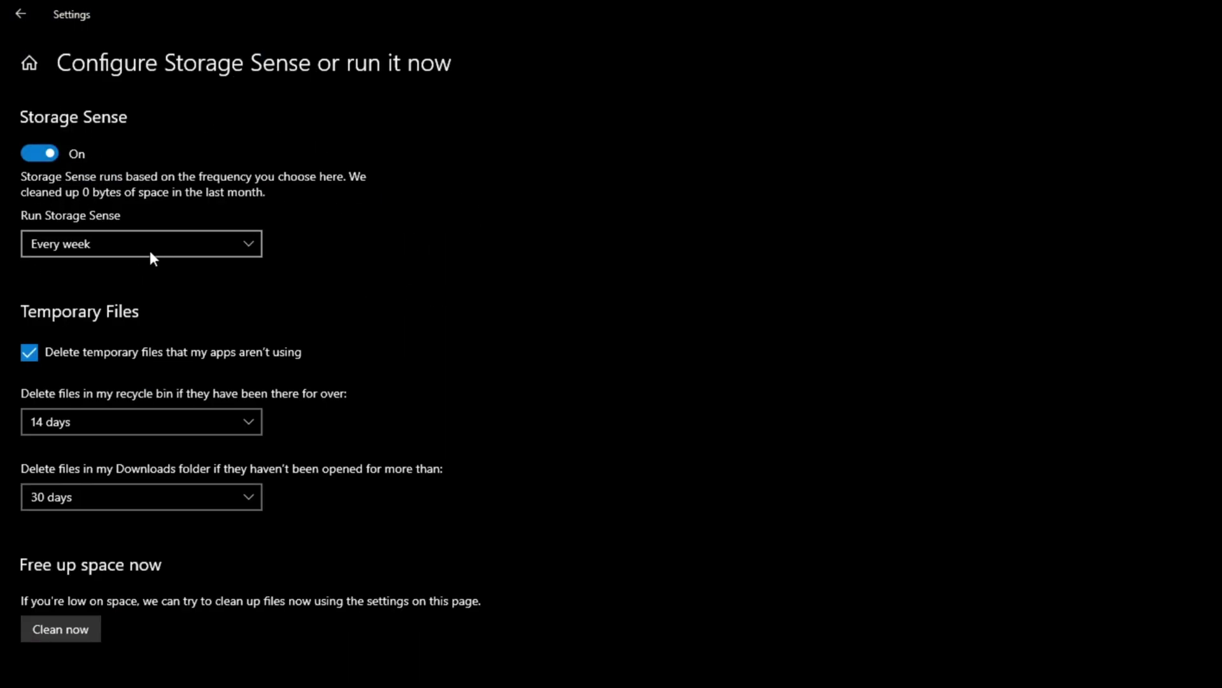
{"action": "left_click", "coordinate": [192, 243]}
{"action": "left_click", "coordinate": [194, 242]}
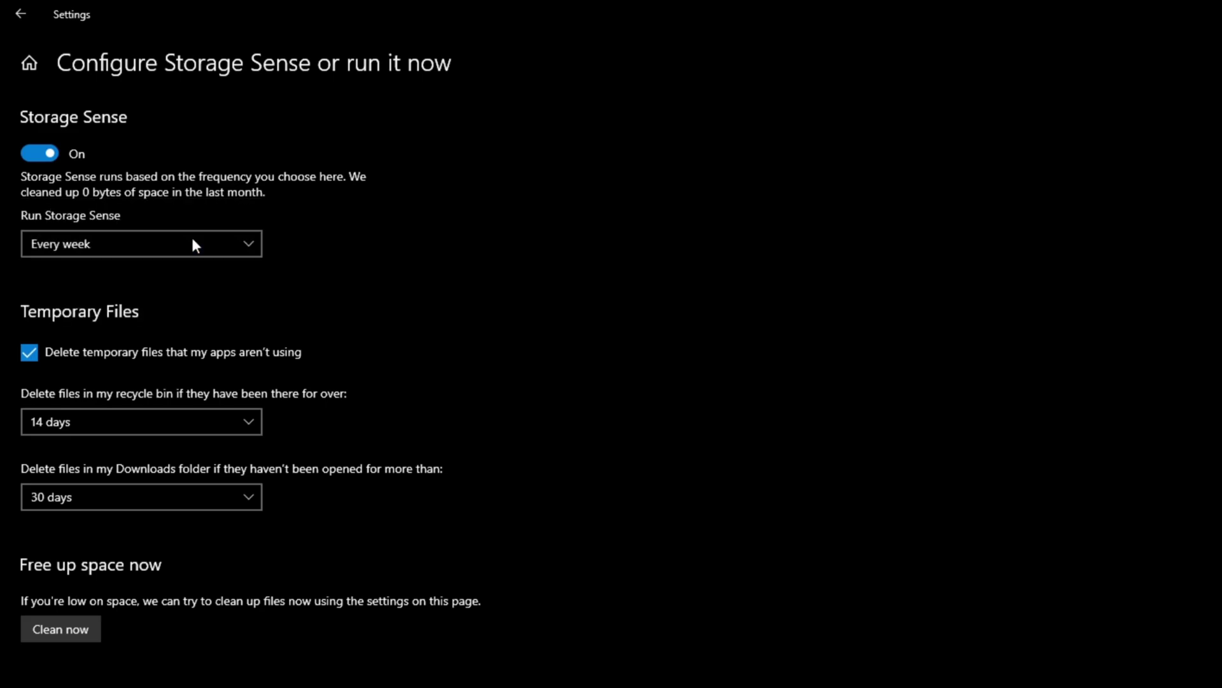
{"action": "left_click", "coordinate": [155, 415]}
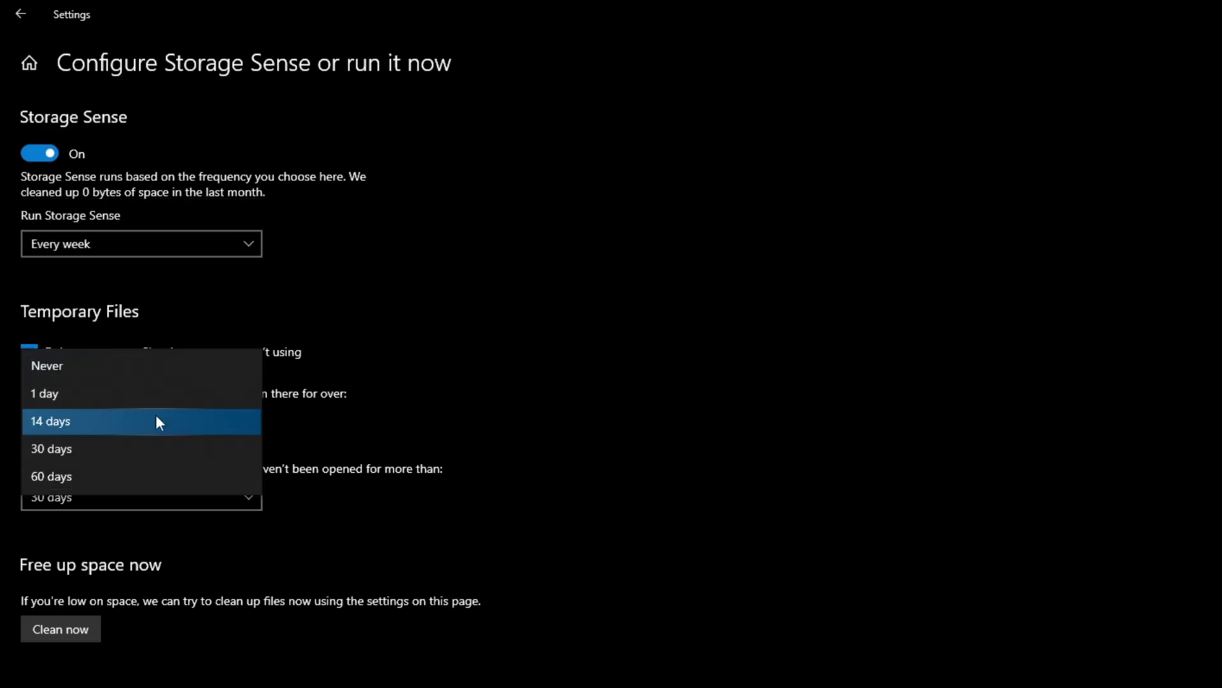
{"action": "left_click", "coordinate": [155, 415]}
{"action": "left_click", "coordinate": [164, 489]}
{"action": "left_click", "coordinate": [163, 491]}
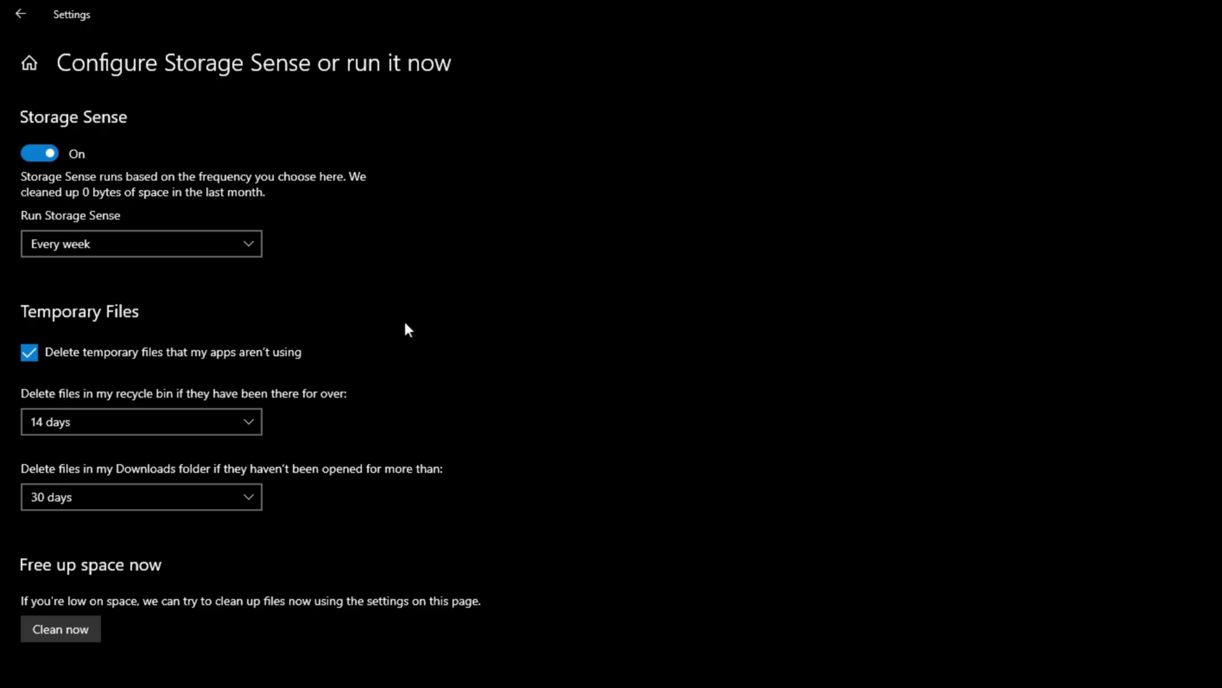
Open System Properties via Advanced system settings on the About page
{"action": "left_click", "coordinate": [20, 14]}
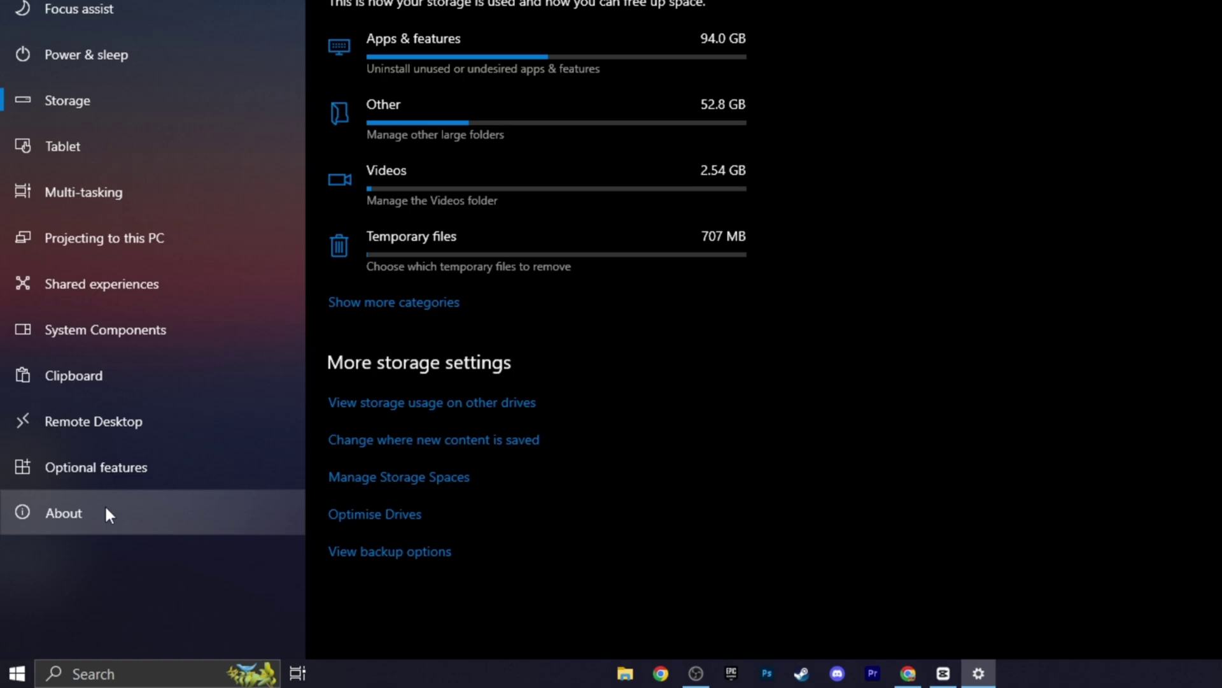
{"action": "left_click", "coordinate": [95, 576]}
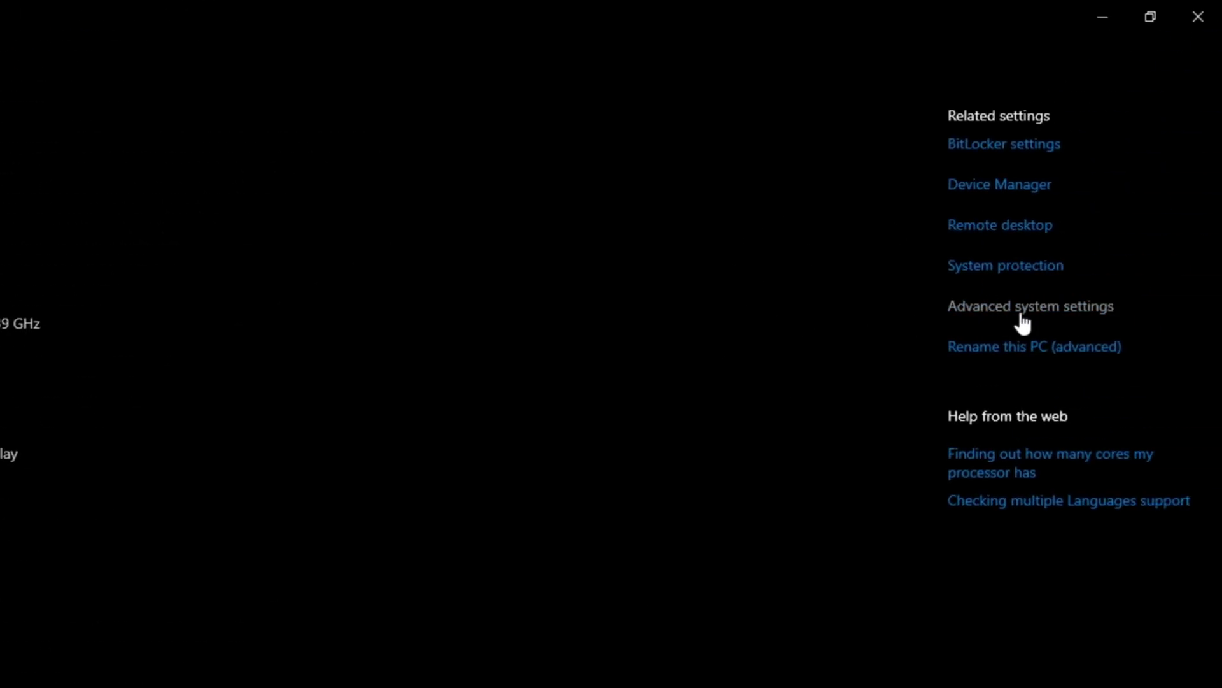
{"action": "left_click", "coordinate": [1011, 309]}
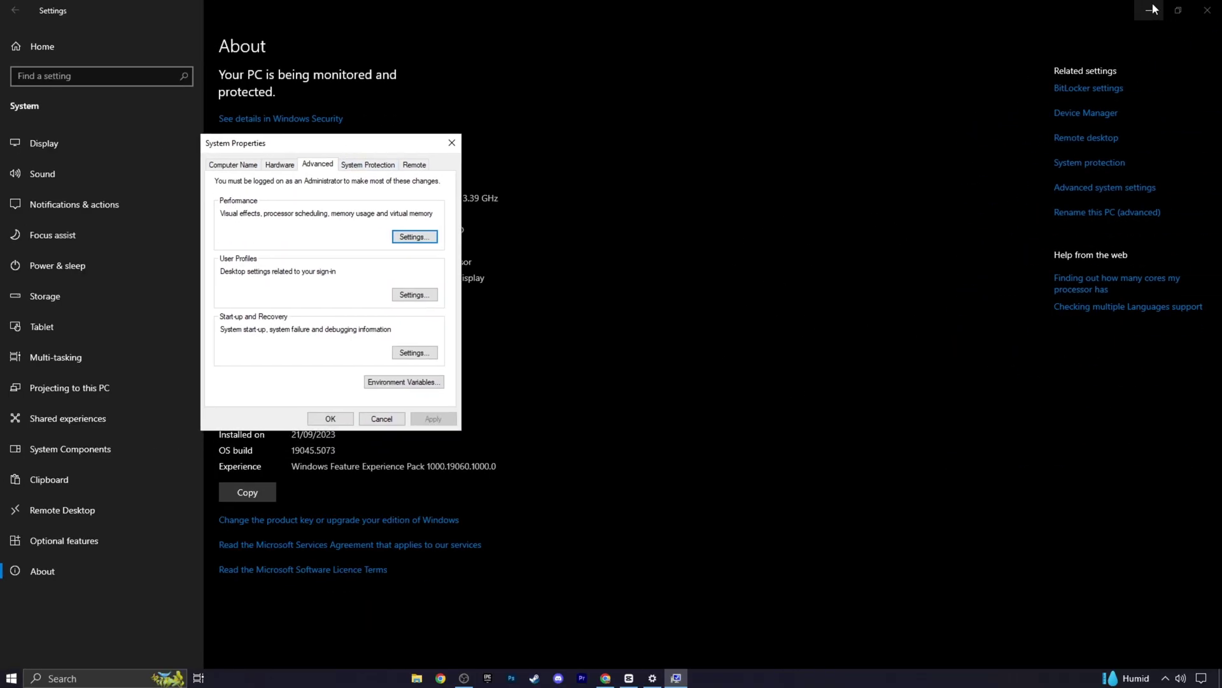
{"action": "left_click", "coordinate": [1149, 10]}
Set Custom visual effects with animations and shadows off, keeping processor scheduling on Programs
{"action": "left_click_drag", "start_coordinate": [375, 142], "coordinate": [673, 140]}
{"action": "left_click", "coordinate": [712, 236]}
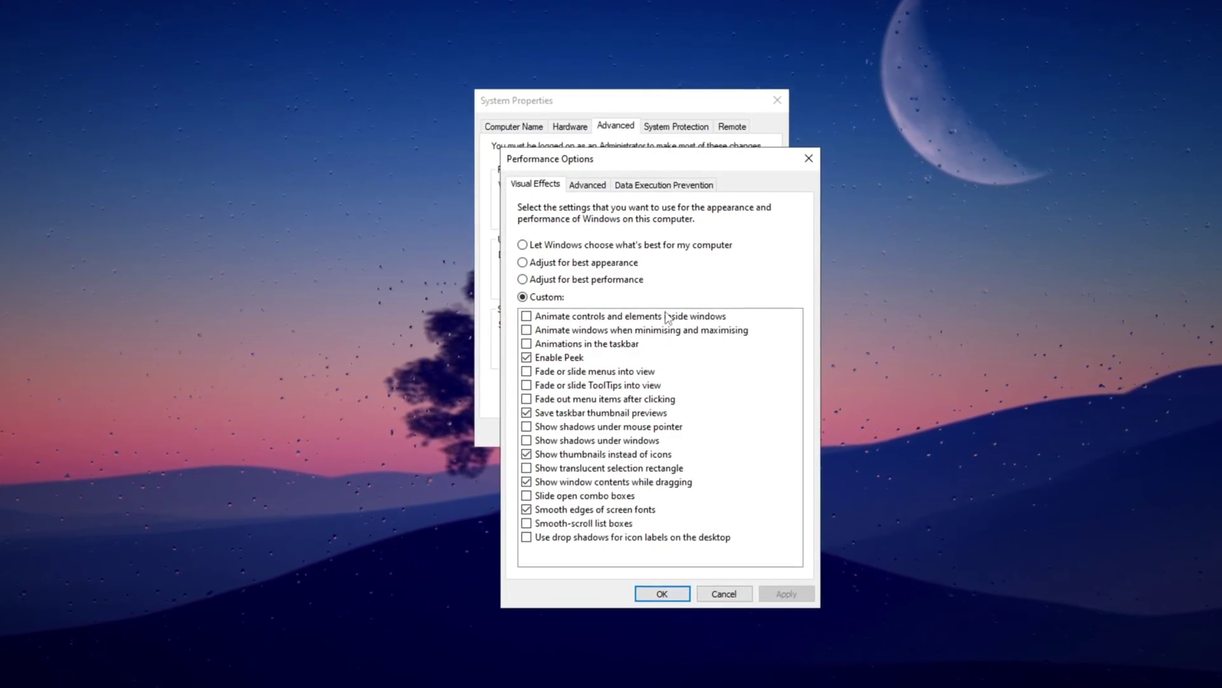
{"action": "left_click", "coordinate": [591, 185]}
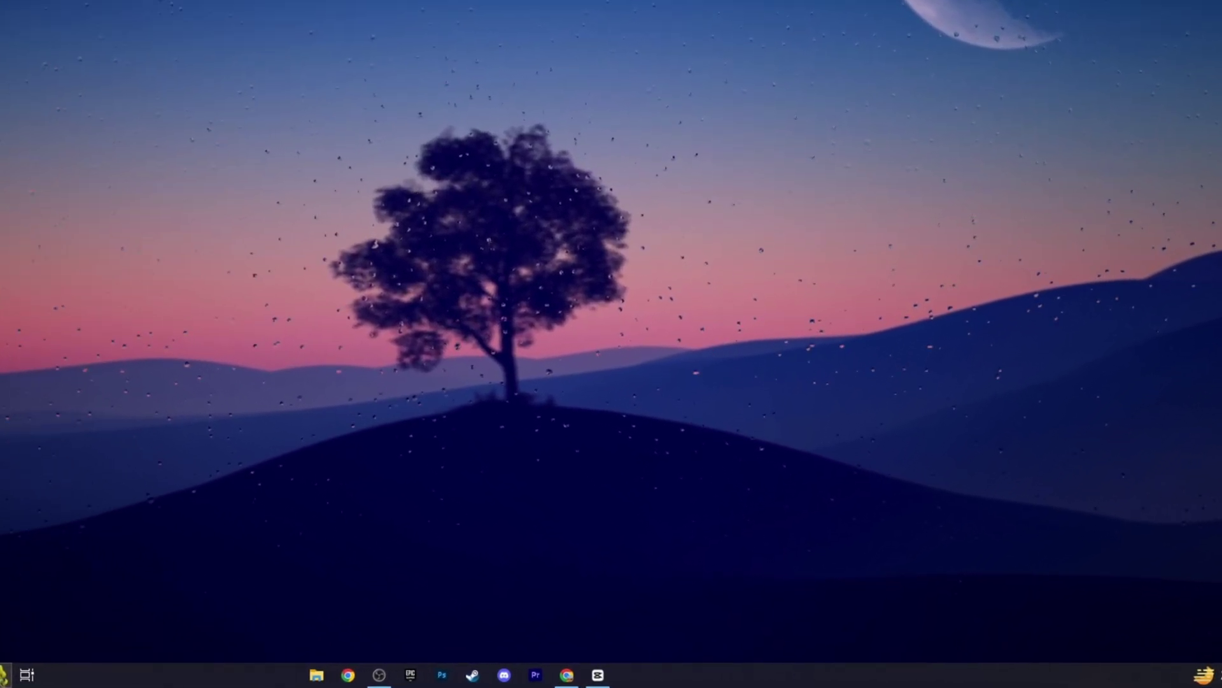
Review Task Manager's Startup apps, where only Windows Security notification is enabled, then close it
{"action": "right_click", "coordinate": [801, 675]}
{"action": "left_click", "coordinate": [848, 606]}
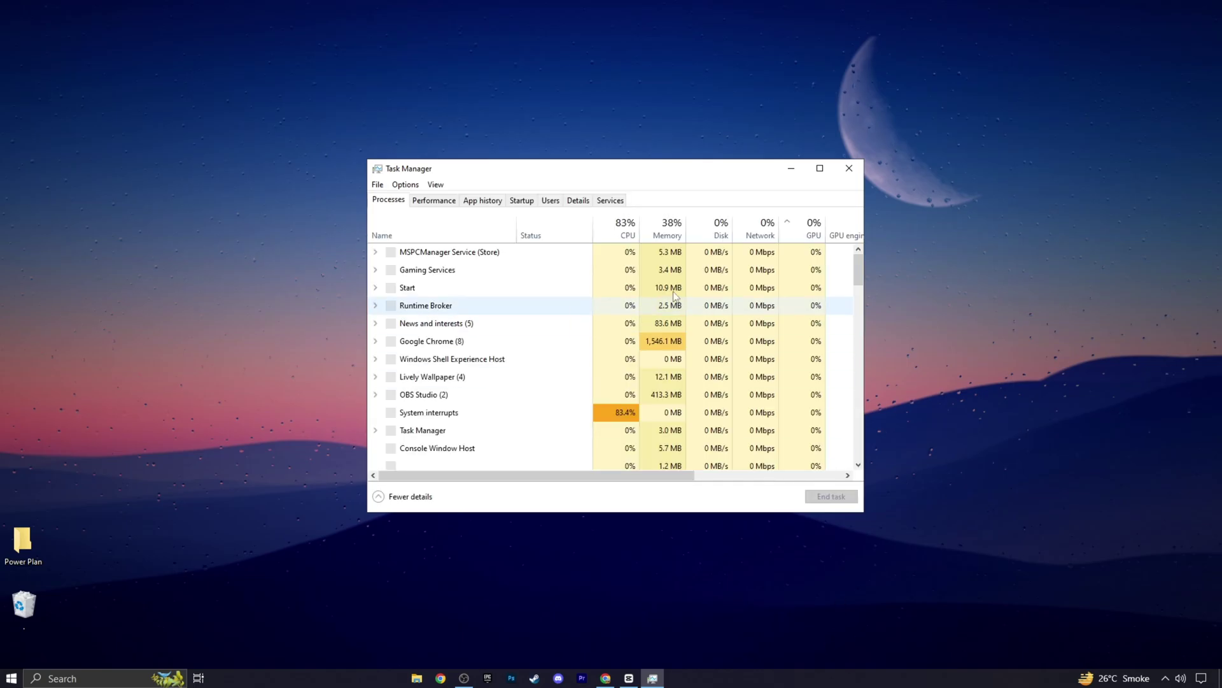
{"action": "left_click", "coordinate": [523, 200]}
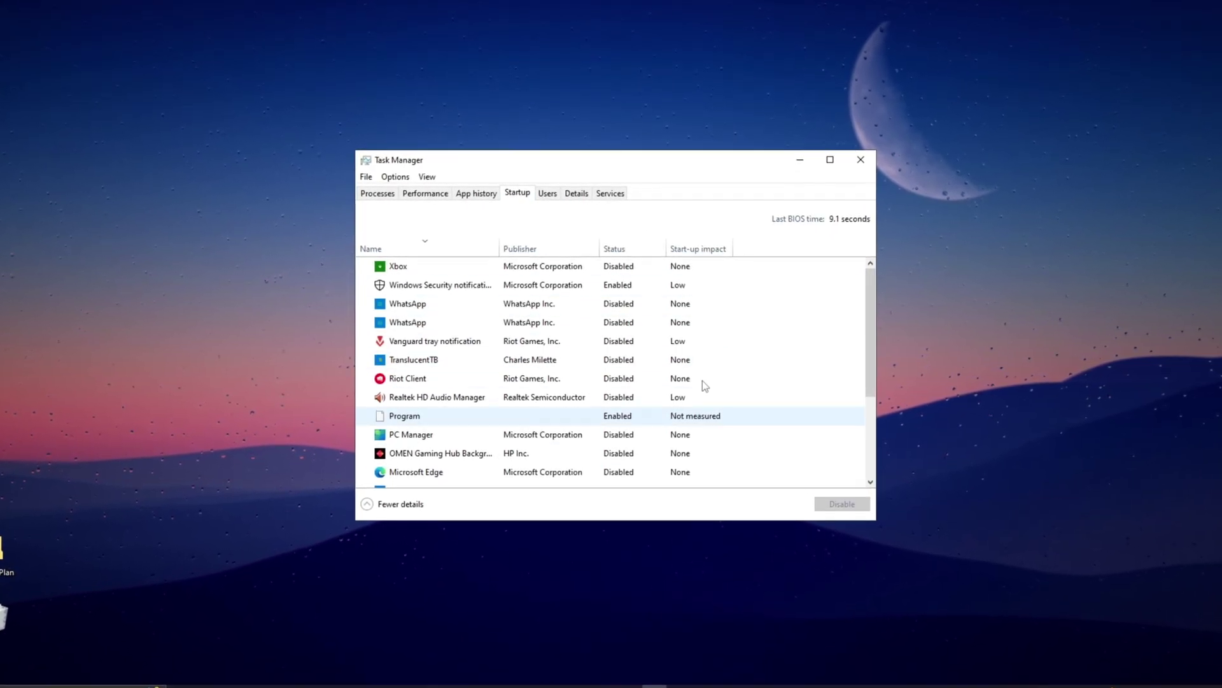
{"action": "mouse_move", "coordinate": [872, 326]}
{"action": "left_mouse_down"}
{"action": "mouse_move", "coordinate": [872, 402]}
{"action": "mouse_move", "coordinate": [888, 331]}
{"action": "left_mouse_up"}
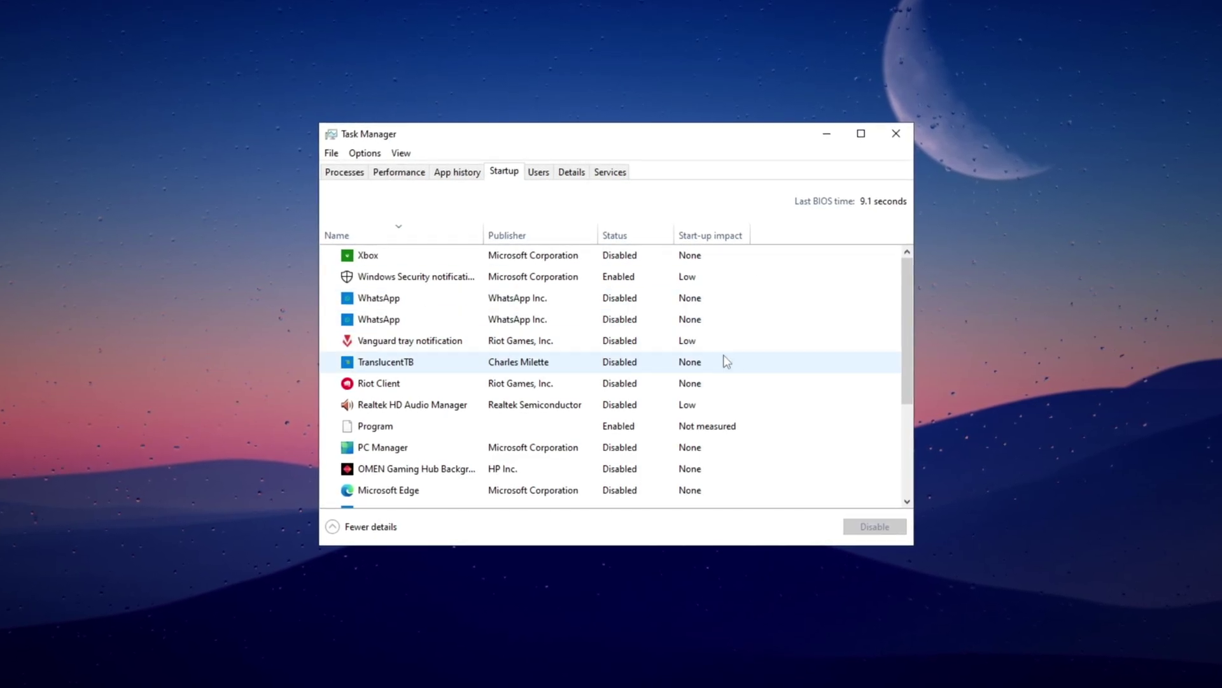
{"action": "left_click_drag", "start_coordinate": [907, 338], "coordinate": [920, 307]}
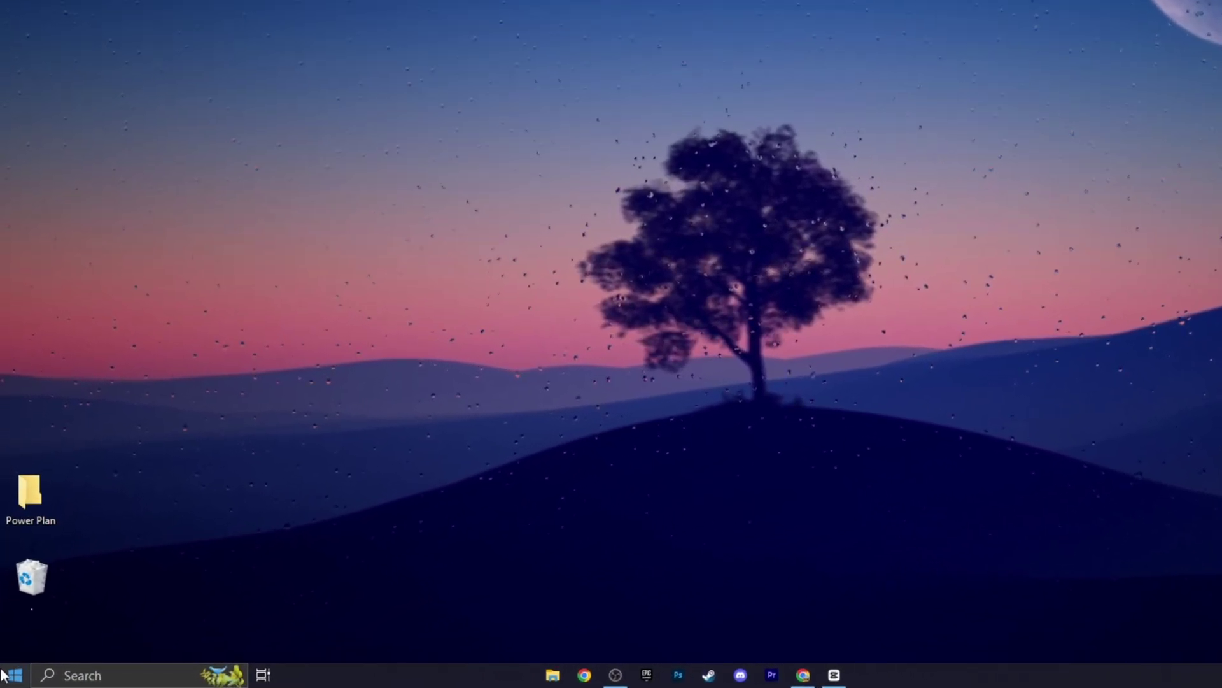
Turn Game Mode on under Settings > Gaming > Game Mode, leaving Game Bar off
{"action": "left_click", "coordinate": [11, 678]}
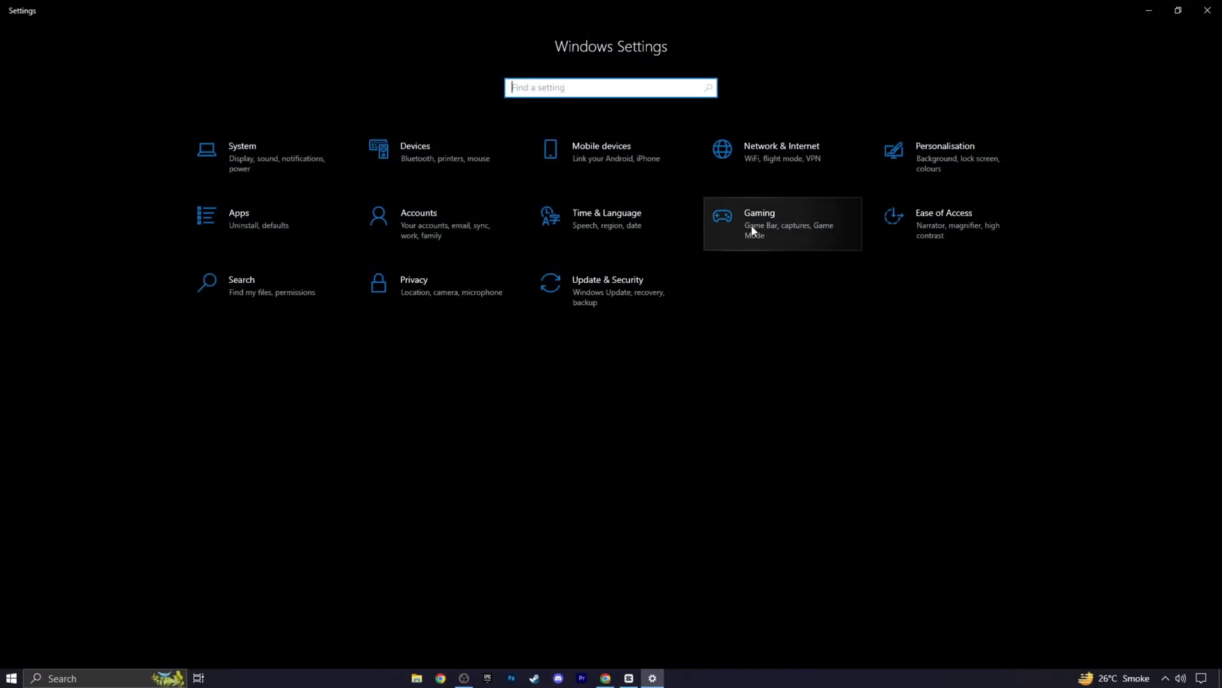
{"action": "left_click", "coordinate": [752, 230]}
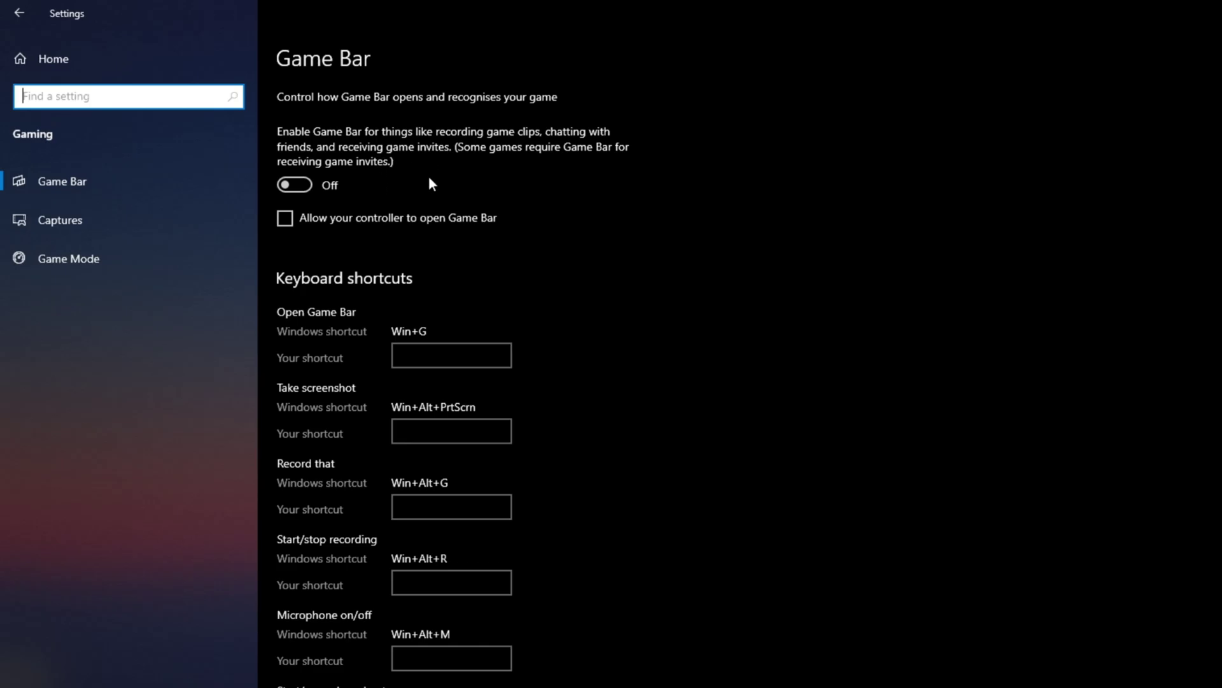
{"action": "left_click", "coordinate": [145, 262]}
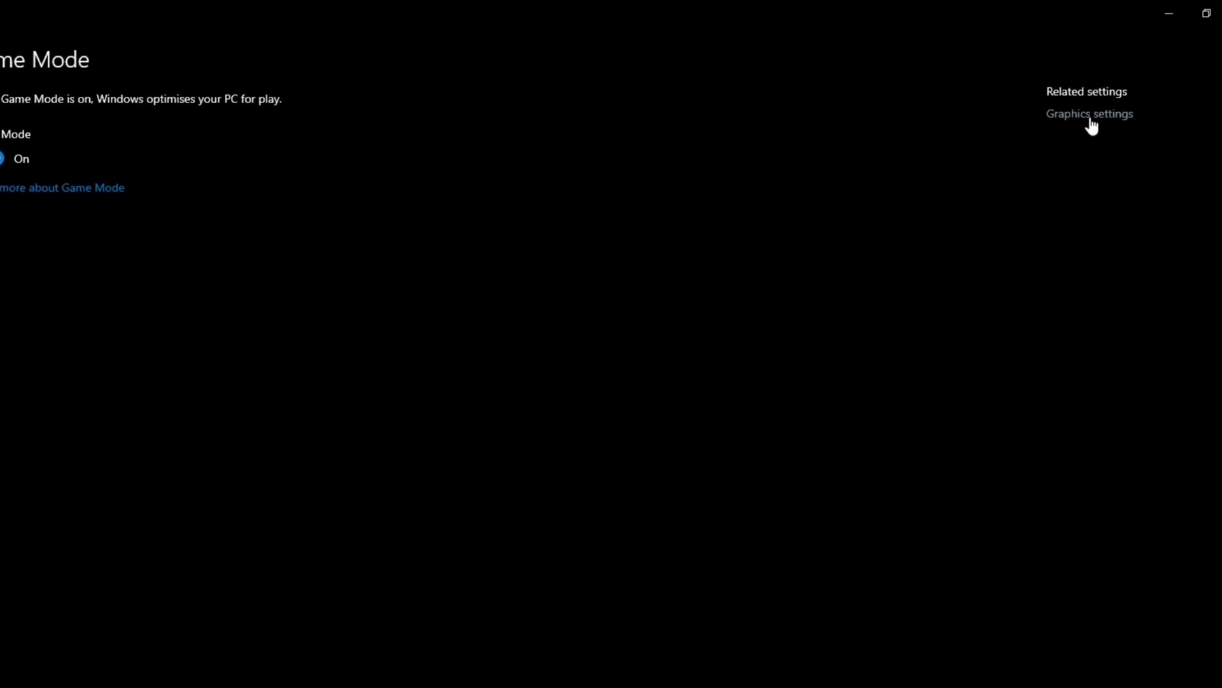
Add FortniteClient-Win64-Shipping from D:\Fortnite\Fortnite\FortniteGame\Binaries\Win64 to the graphics app list
{"action": "left_click", "coordinate": [1090, 119]}
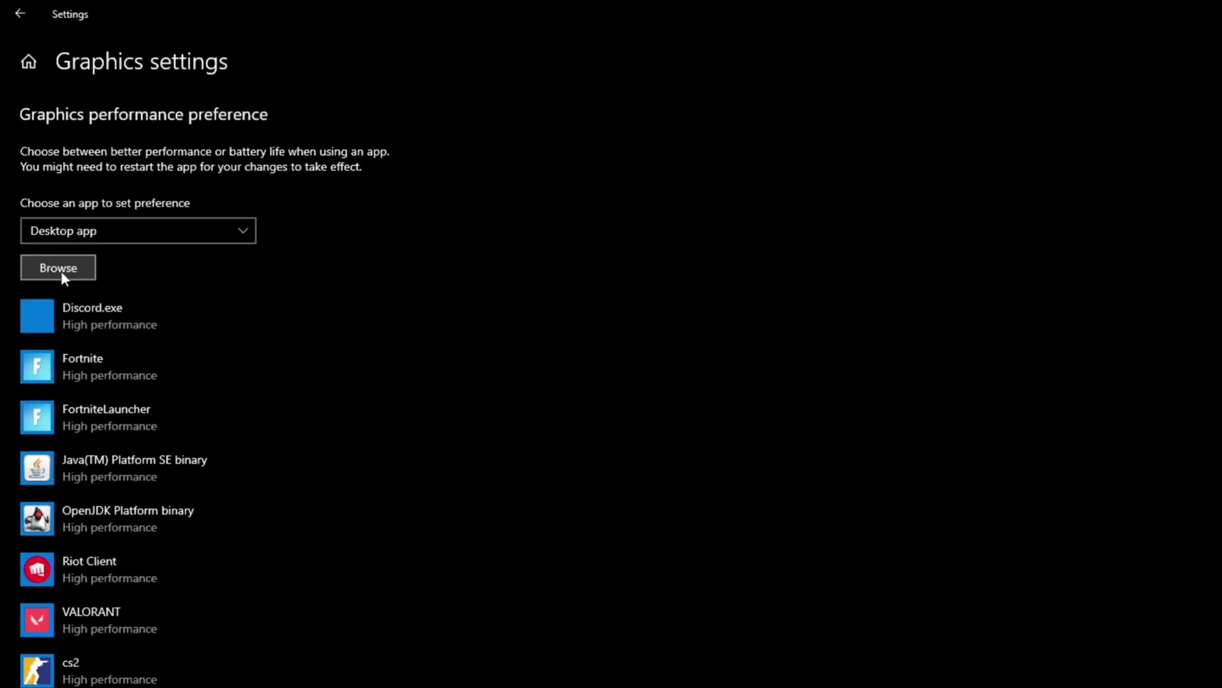
{"action": "key", "text": "Tab"}
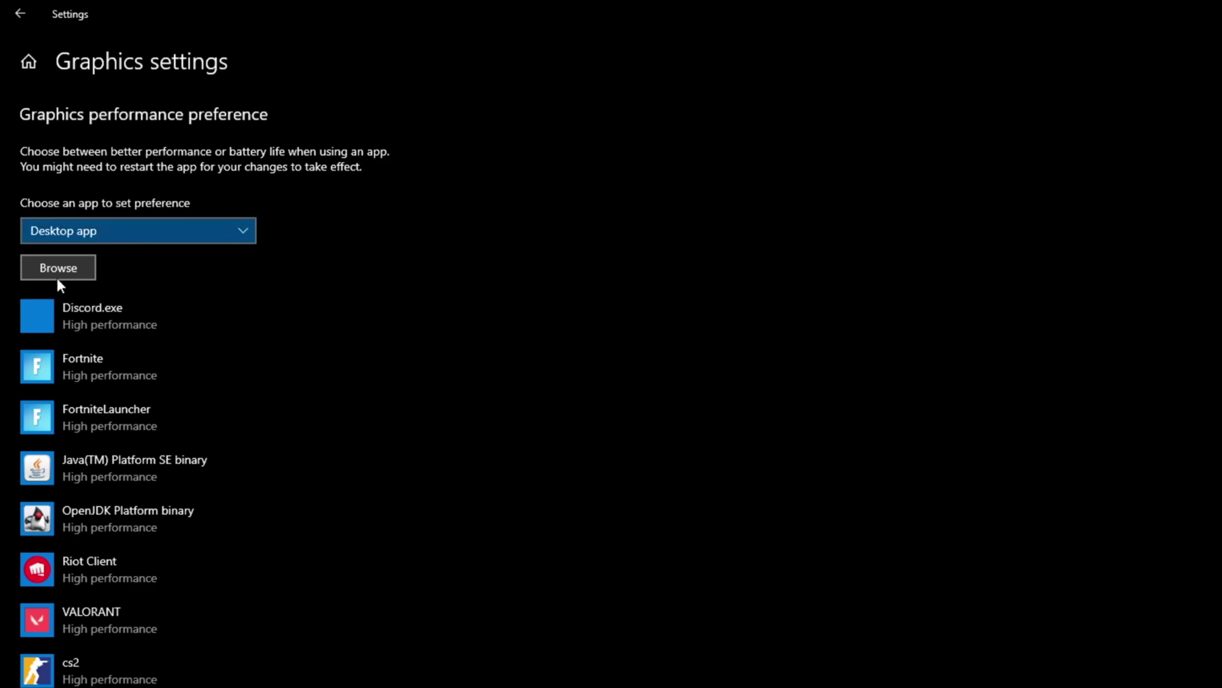
{"action": "left_click", "coordinate": [51, 269]}
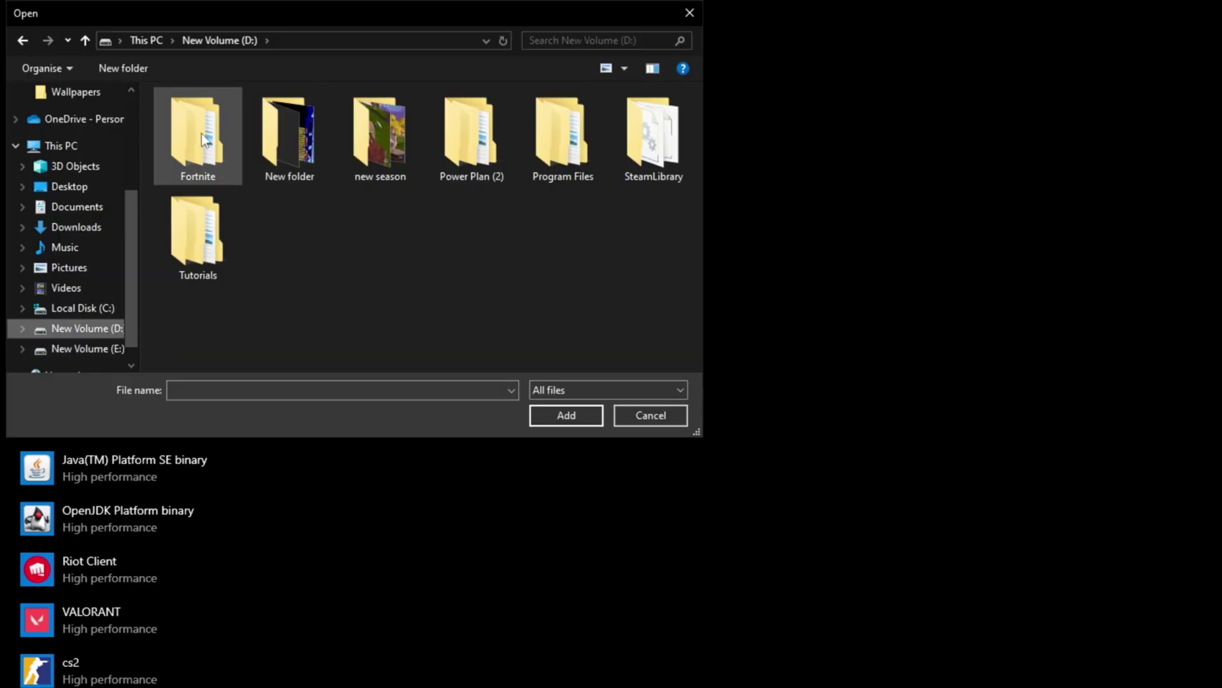
{"action": "double_click", "coordinate": [203, 137]}
{"action": "double_click", "coordinate": [241, 120]}
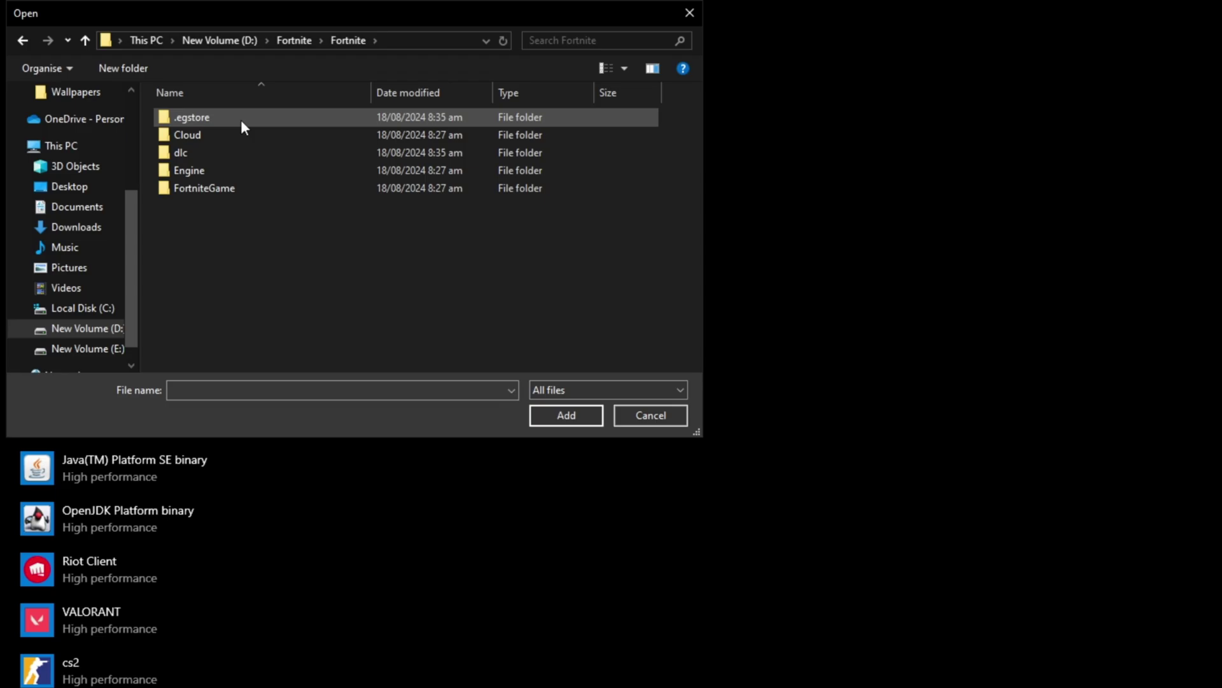
{"action": "double_click", "coordinate": [221, 185]}
{"action": "double_click", "coordinate": [257, 118]}
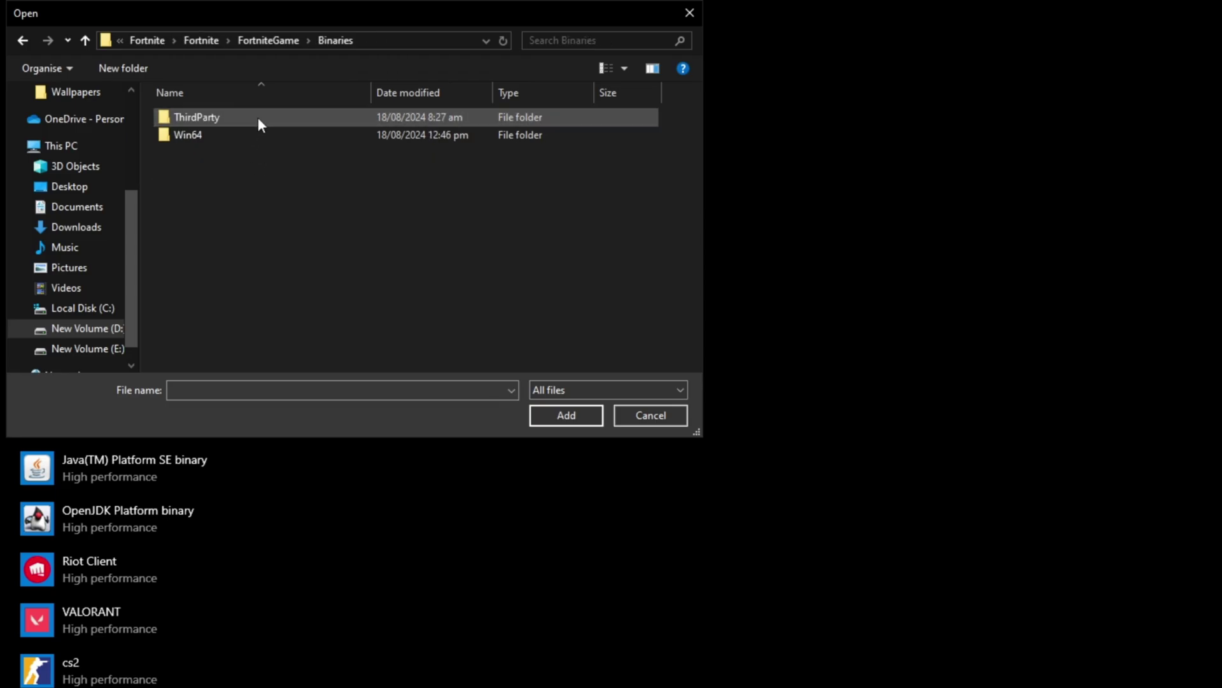
{"action": "double_click", "coordinate": [245, 139]}
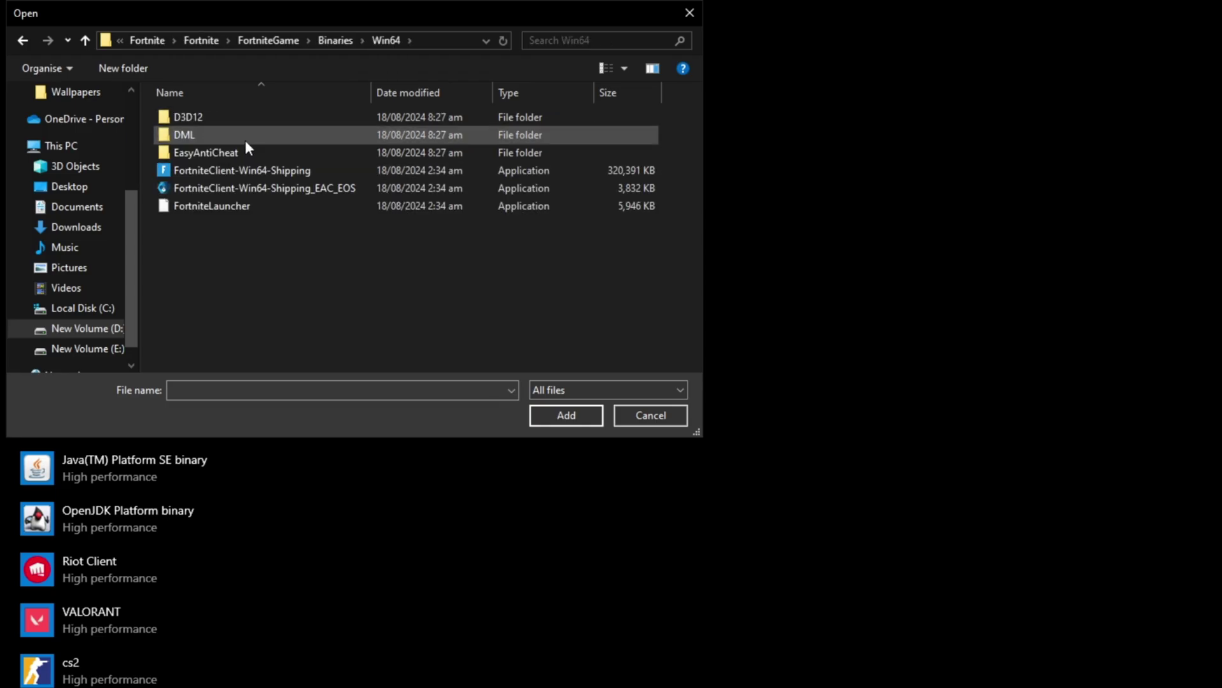
{"action": "left_click", "coordinate": [245, 171]}
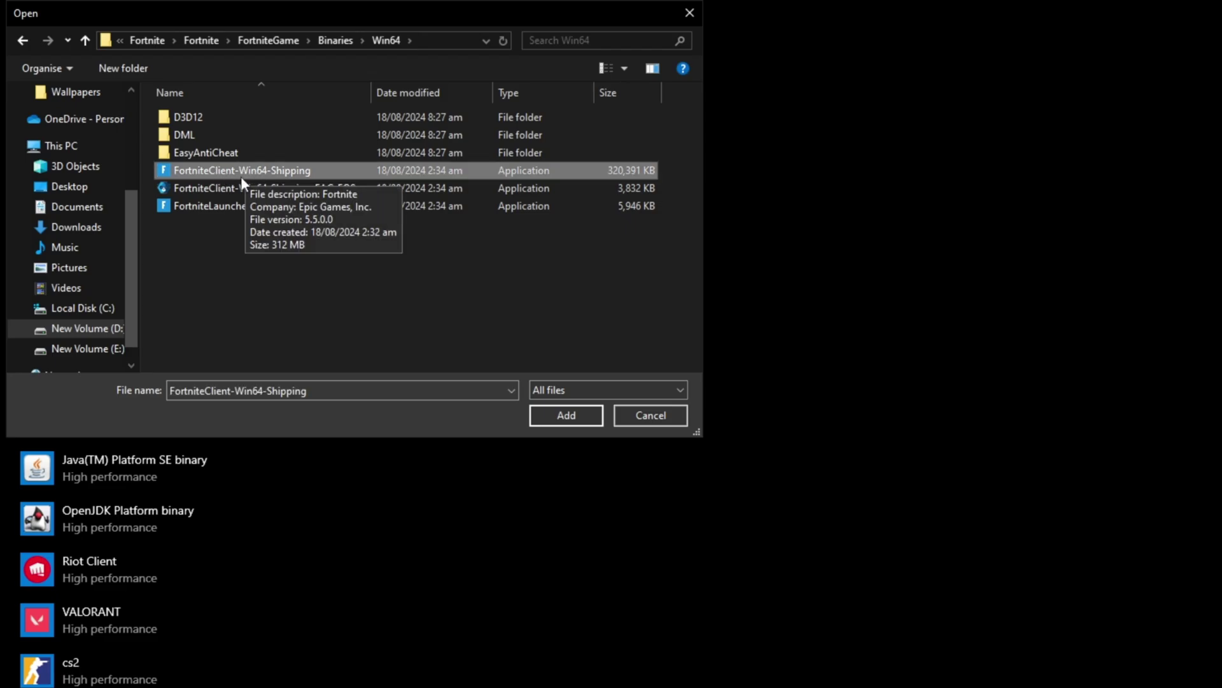
{"action": "left_click", "coordinate": [540, 398]}
Set Fortnite's graphics preference to High performance and save
{"action": "left_click", "coordinate": [134, 264]}
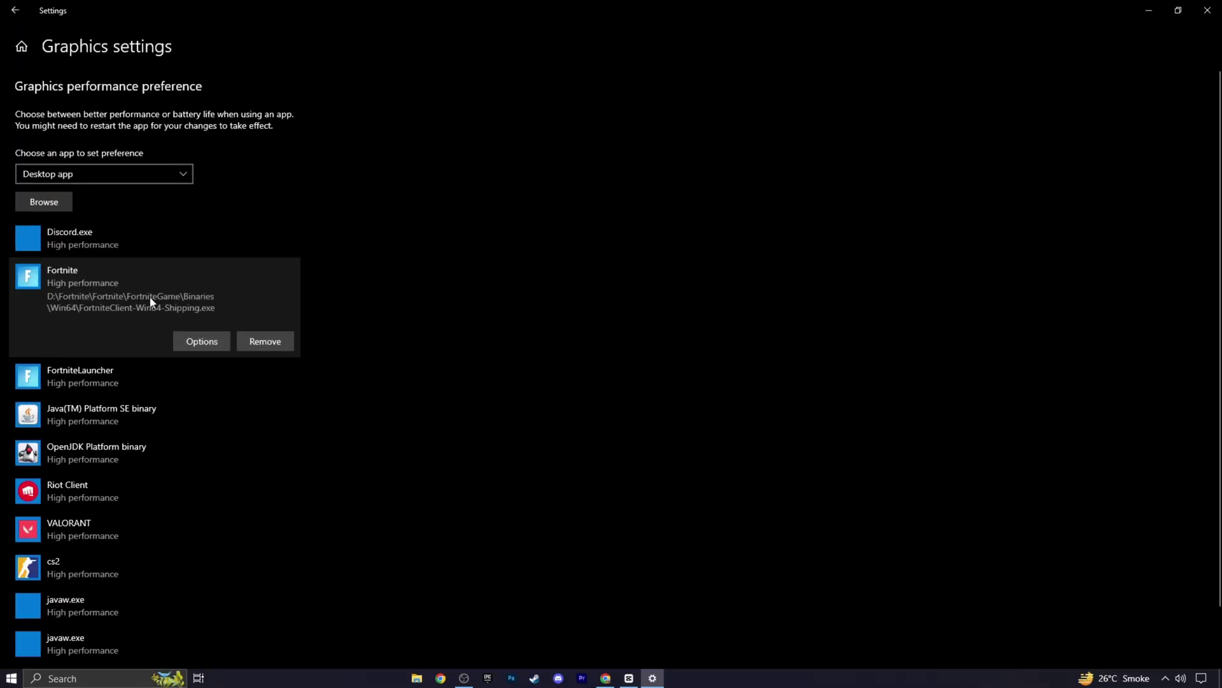
{"action": "left_click", "coordinate": [202, 342]}
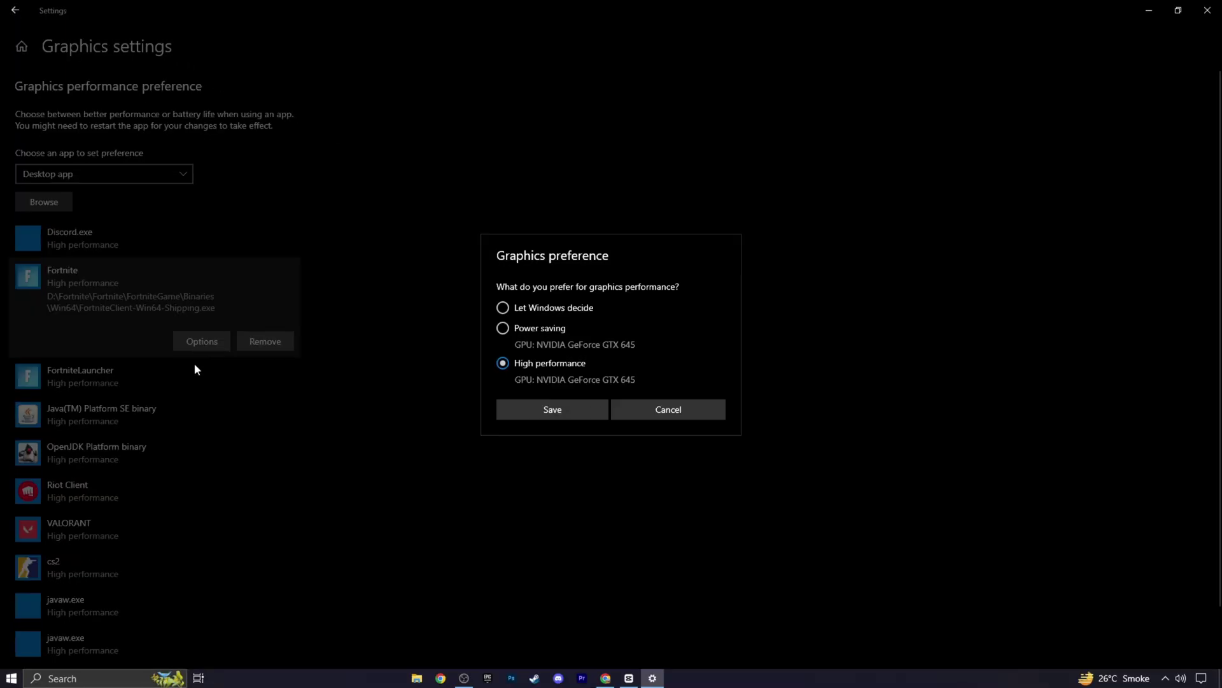
{"action": "left_click", "coordinate": [537, 413]}
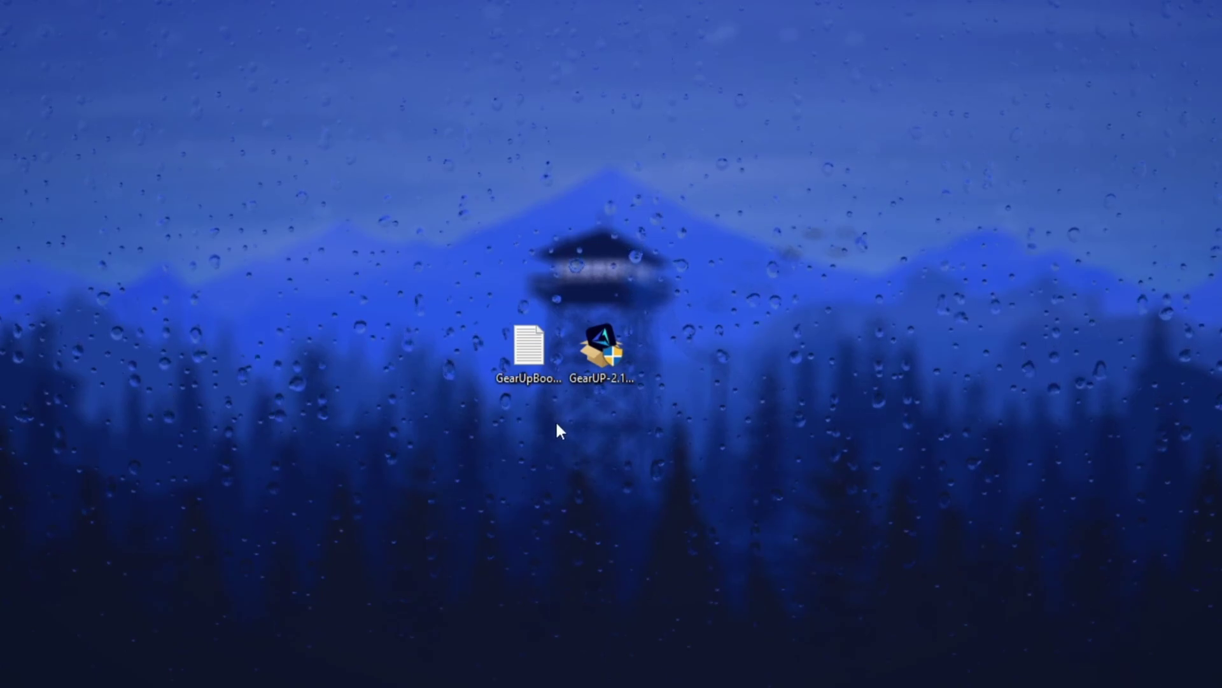
Open the GearUpBooster notes file in Notepad and copy the gearupbooster.com Fortnite link
{"action": "left_click", "coordinate": [524, 354]}
{"action": "double_click", "coordinate": [524, 354]}
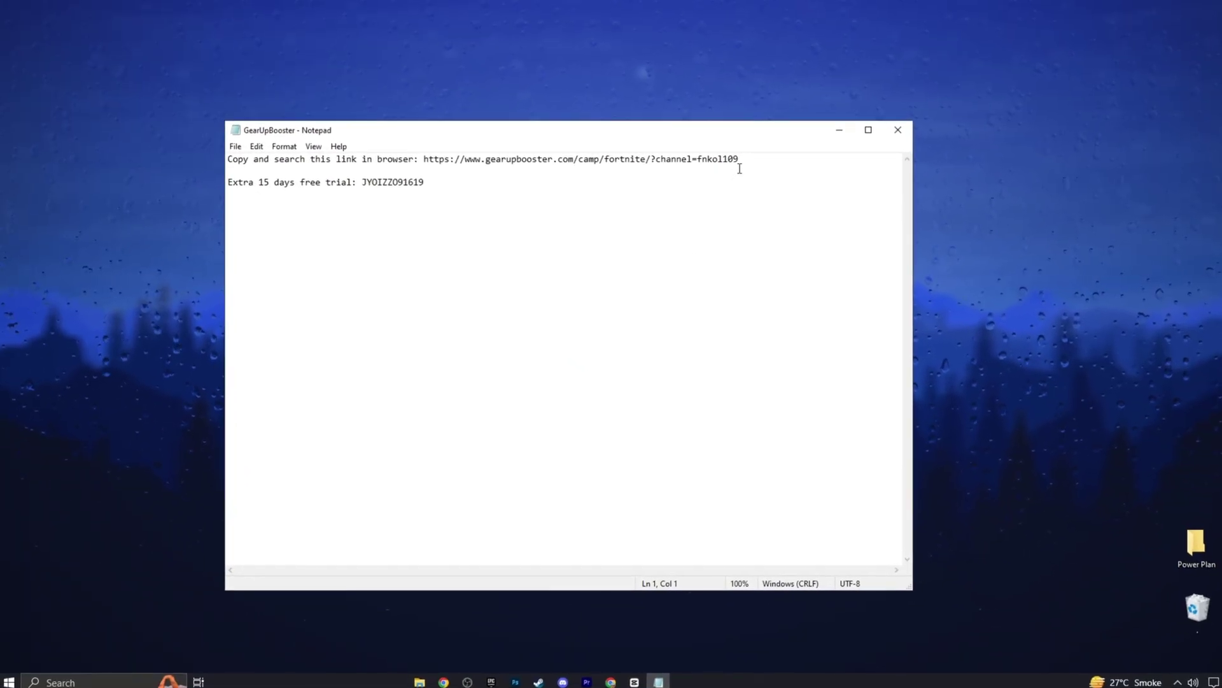
{"action": "left_click_drag", "start_coordinate": [756, 156], "coordinate": [434, 141]}
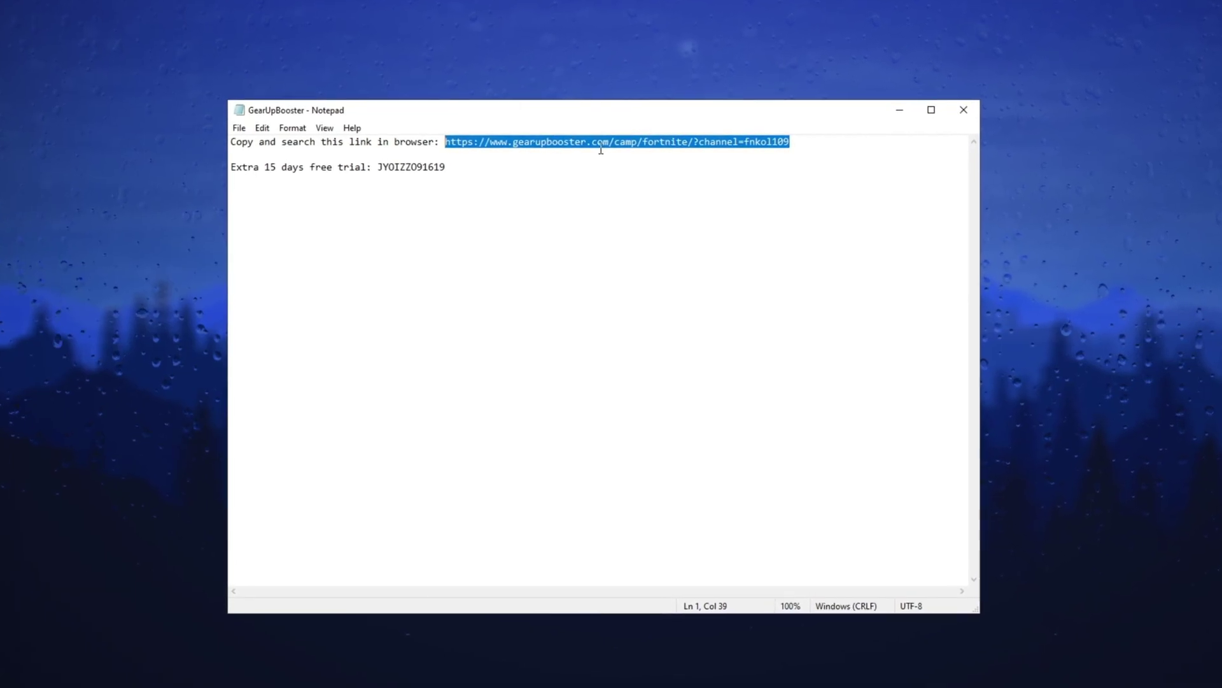
{"action": "right_click", "coordinate": [600, 150]}
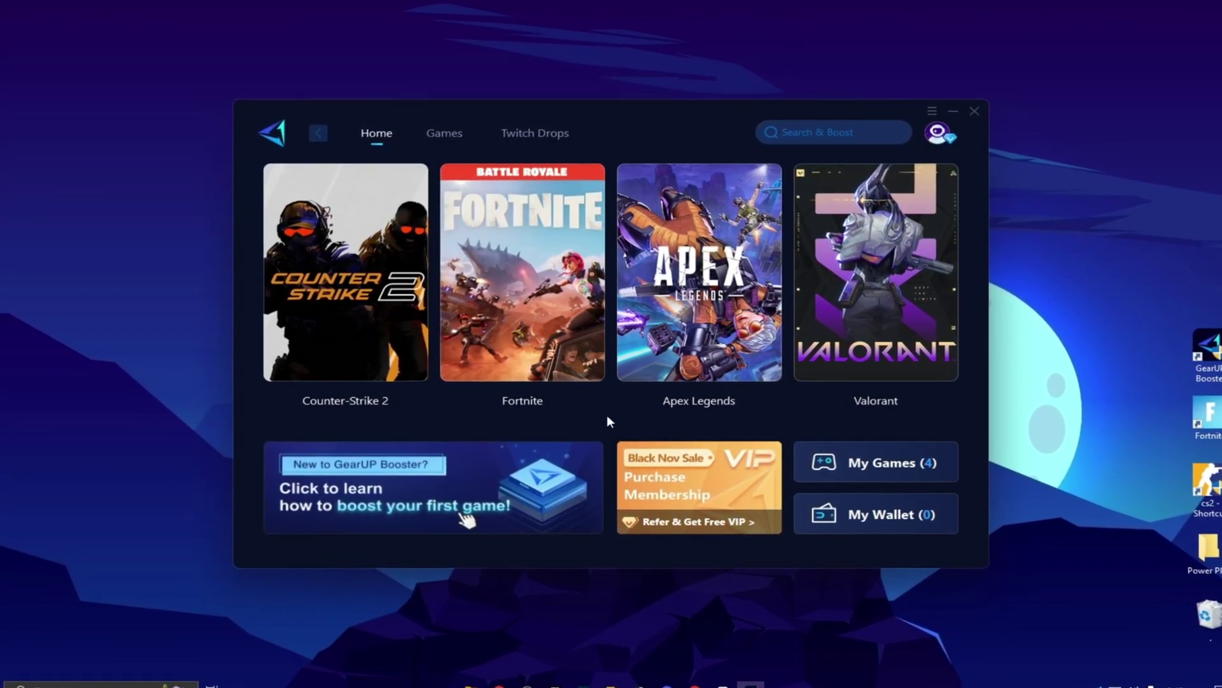
Browse the Shooting, Action and Racing categories in GearUP Booster's Games catalogue
{"action": "left_click", "coordinate": [445, 136]}
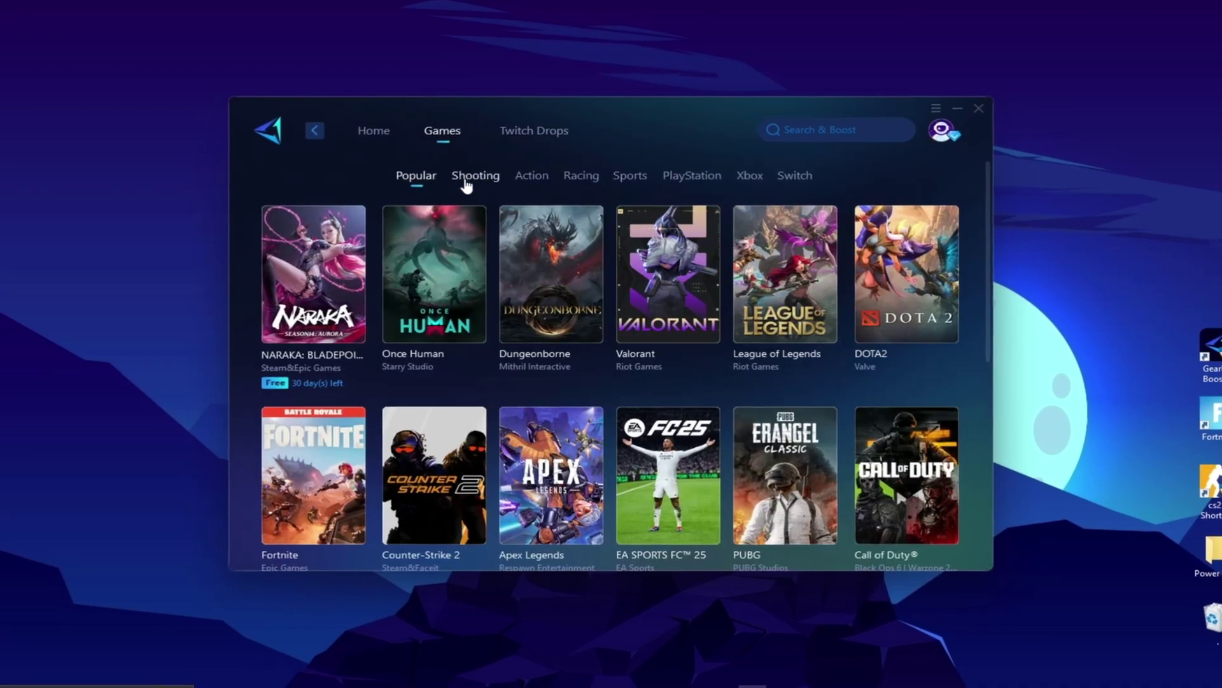
{"action": "left_click", "coordinate": [475, 176]}
{"action": "left_click", "coordinate": [531, 177]}
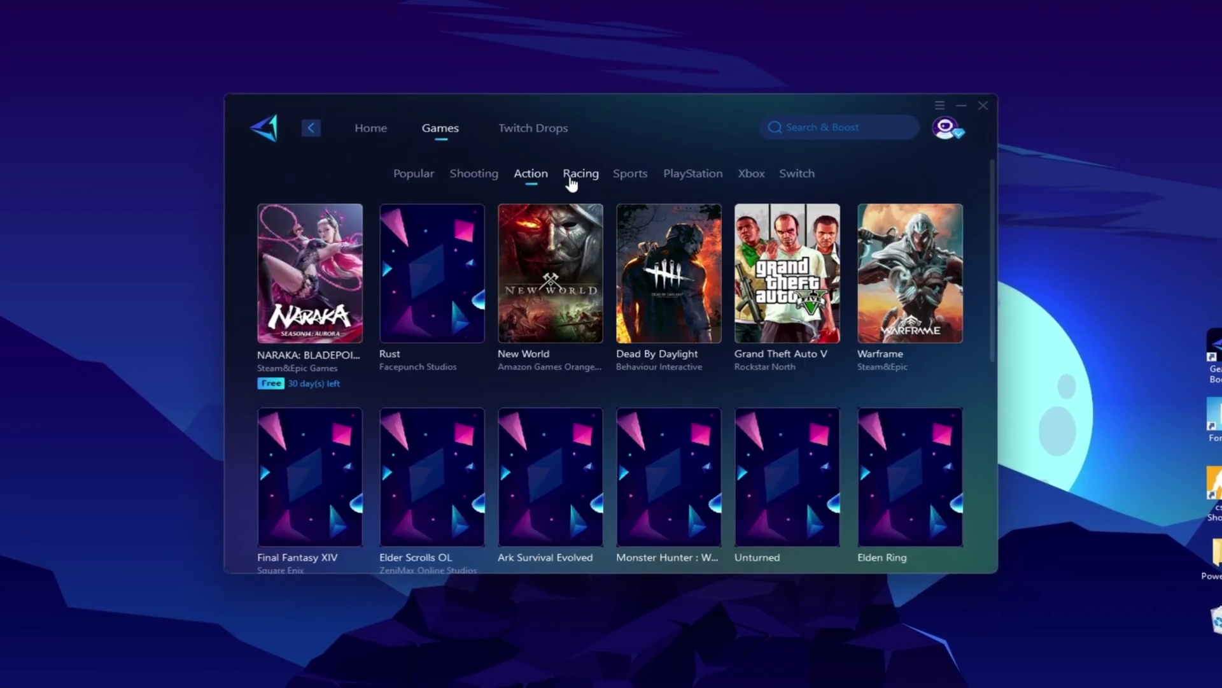
{"action": "left_click", "coordinate": [572, 178]}
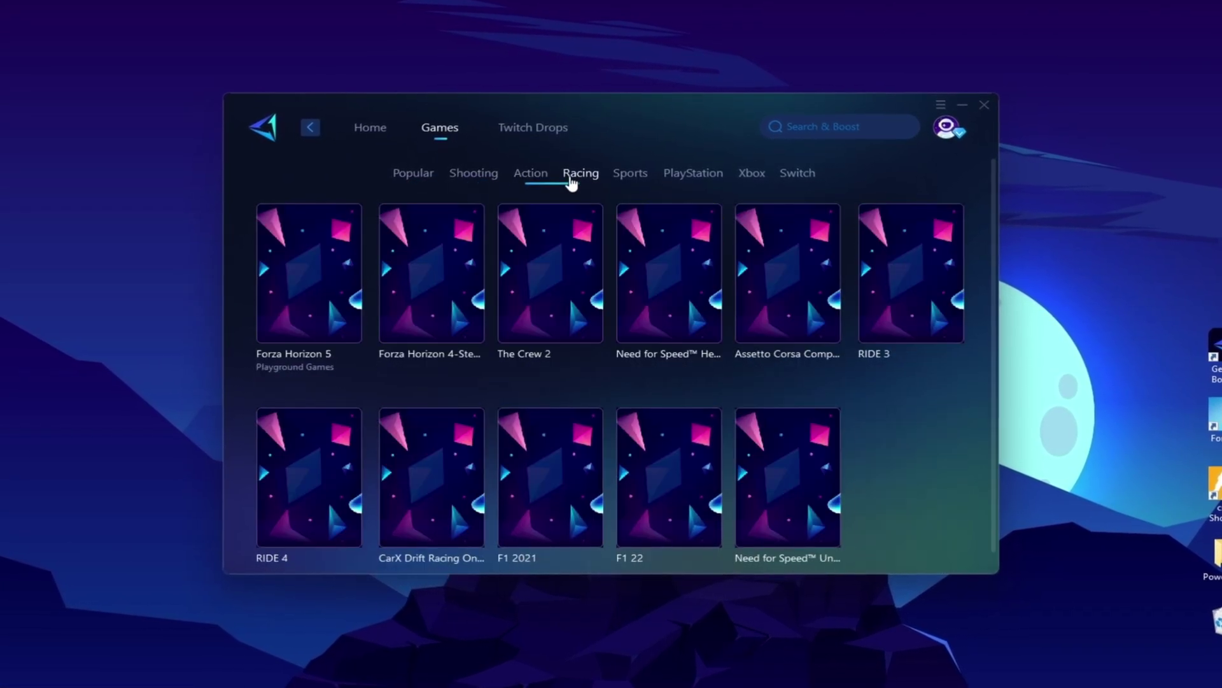
Boost Fortnite from the Home page on Auto server and Auto node
{"action": "left_click", "coordinate": [370, 130]}
{"action": "mouse_move", "coordinate": [530, 369]}
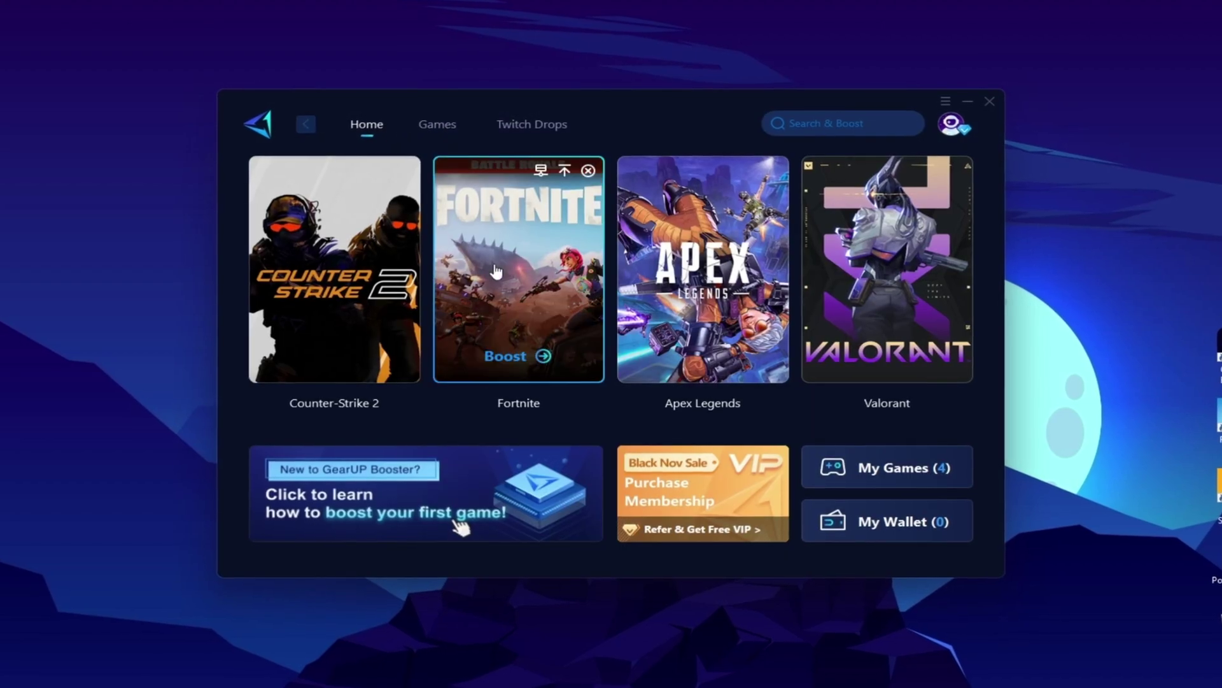
{"action": "left_click", "coordinate": [541, 358]}
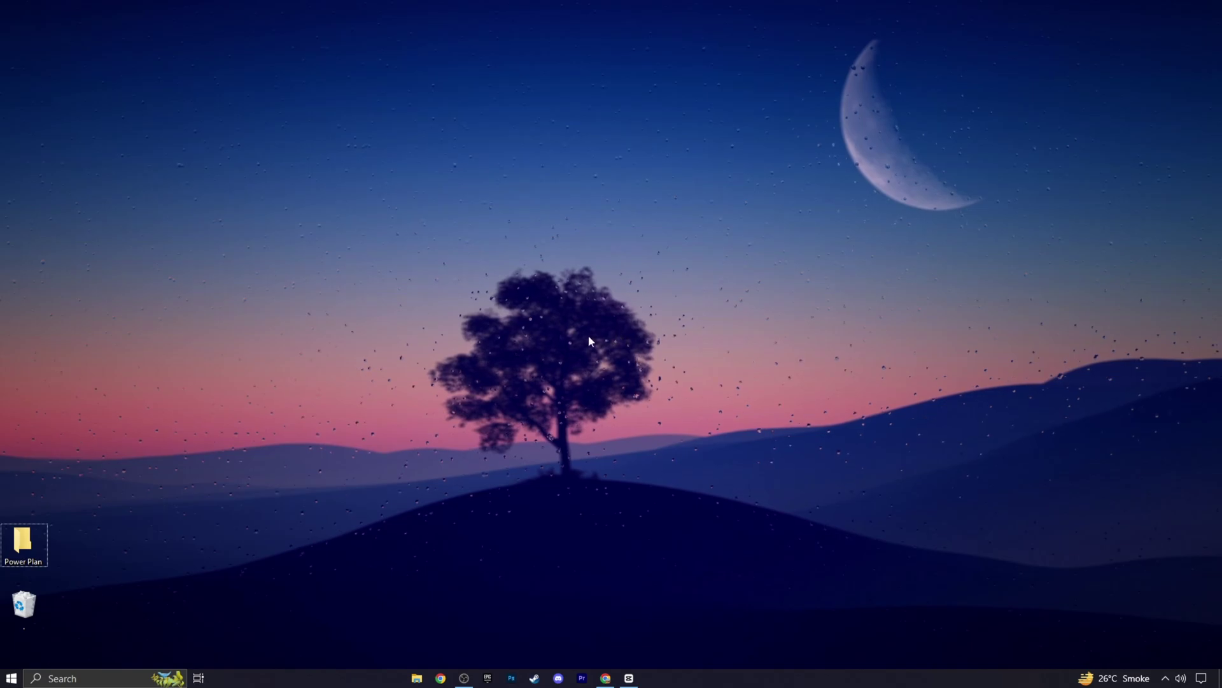
Open Registry Editor and navigate to HKLM\SYSTEM\CurrentControlSet\Control\Power\PowerThrottling
{"action": "left_click", "coordinate": [153, 677]}
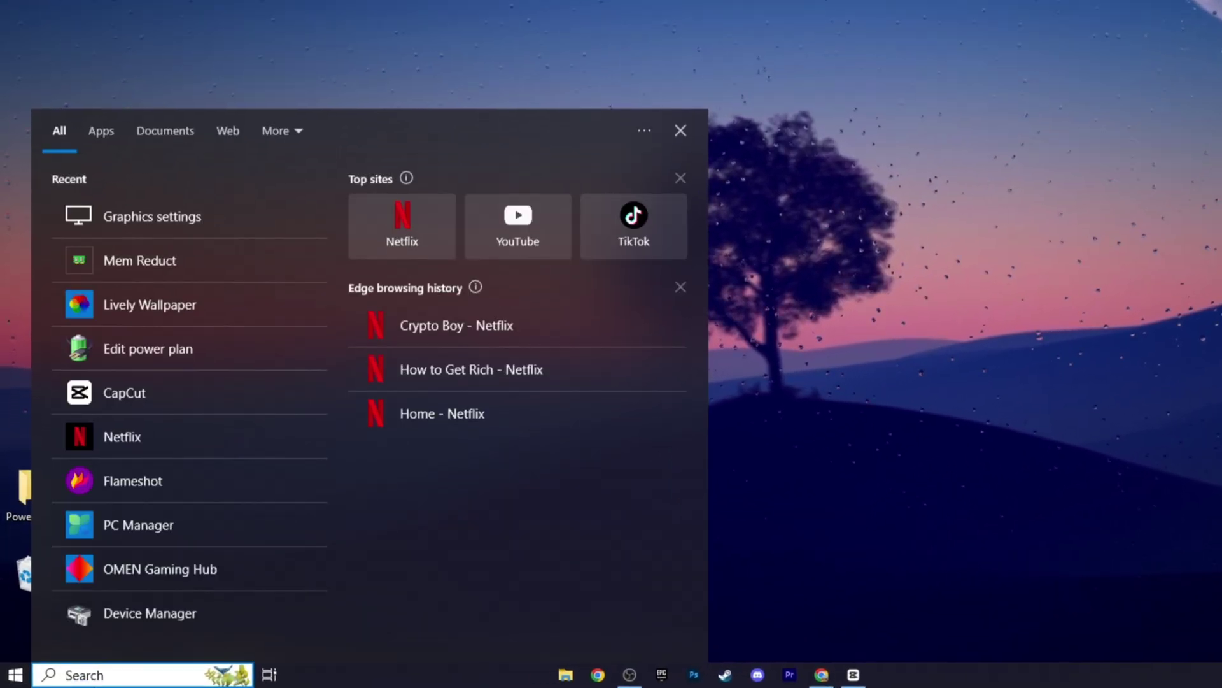
{"action": "type", "text": "reg"}
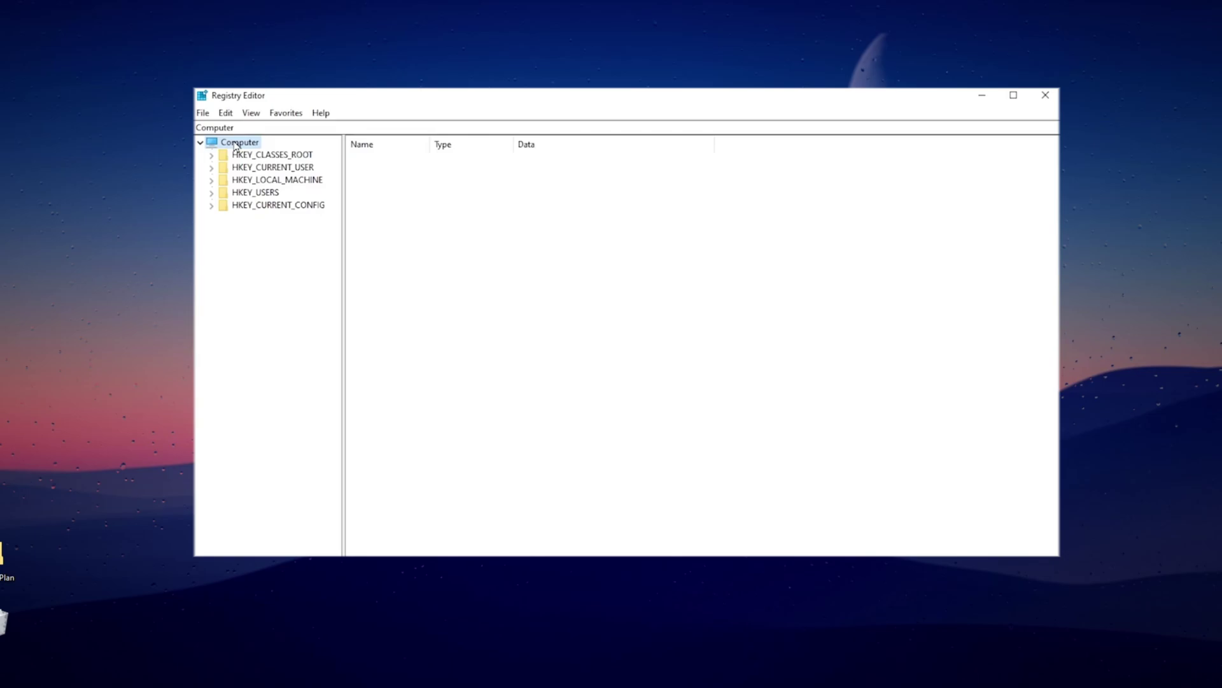
{"action": "left_click", "coordinate": [213, 180]}
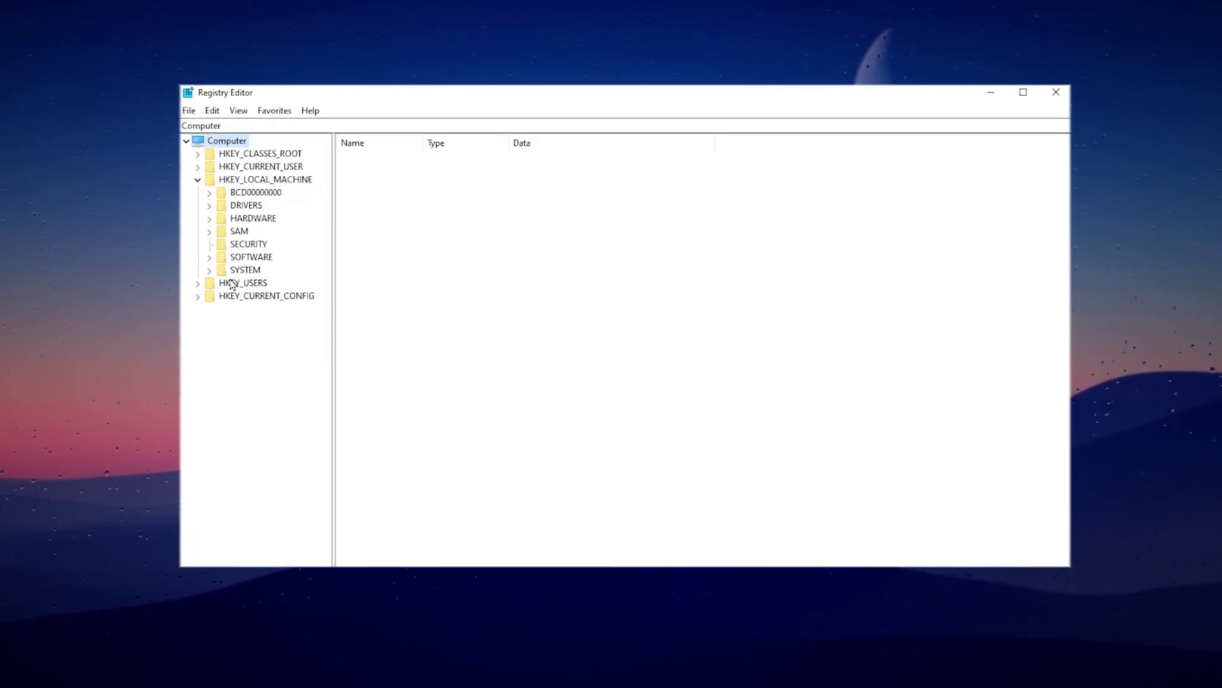
{"action": "left_click", "coordinate": [211, 269]}
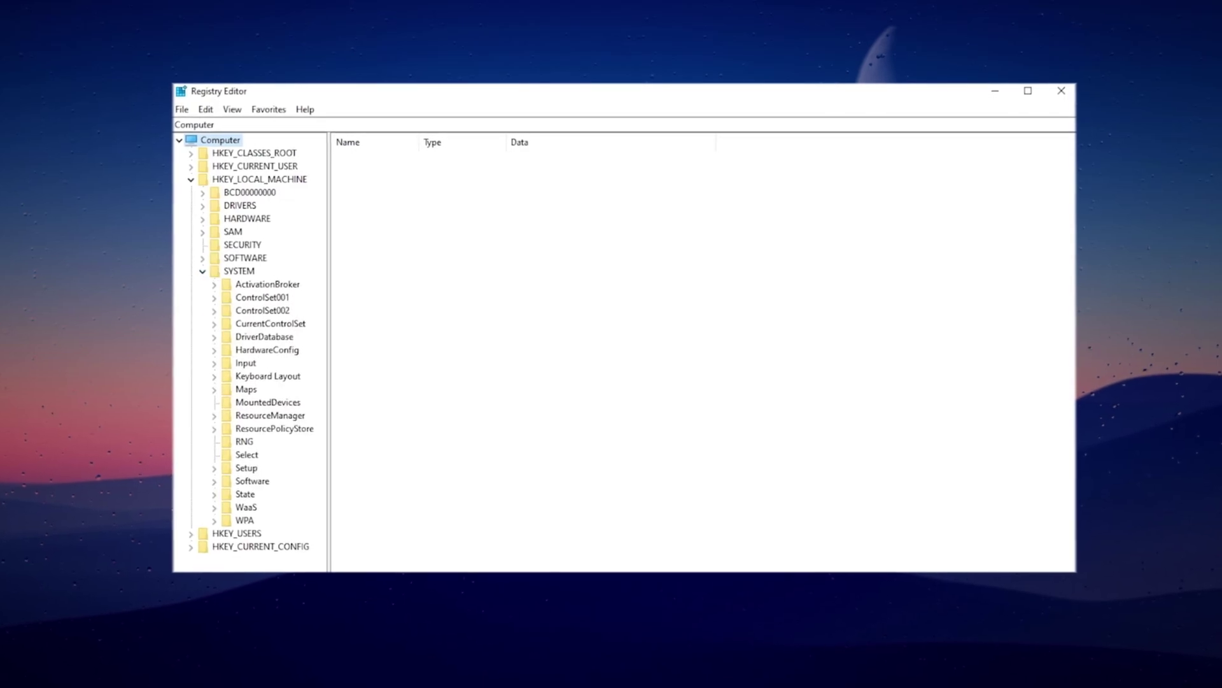
{"action": "double_click", "coordinate": [250, 340]}
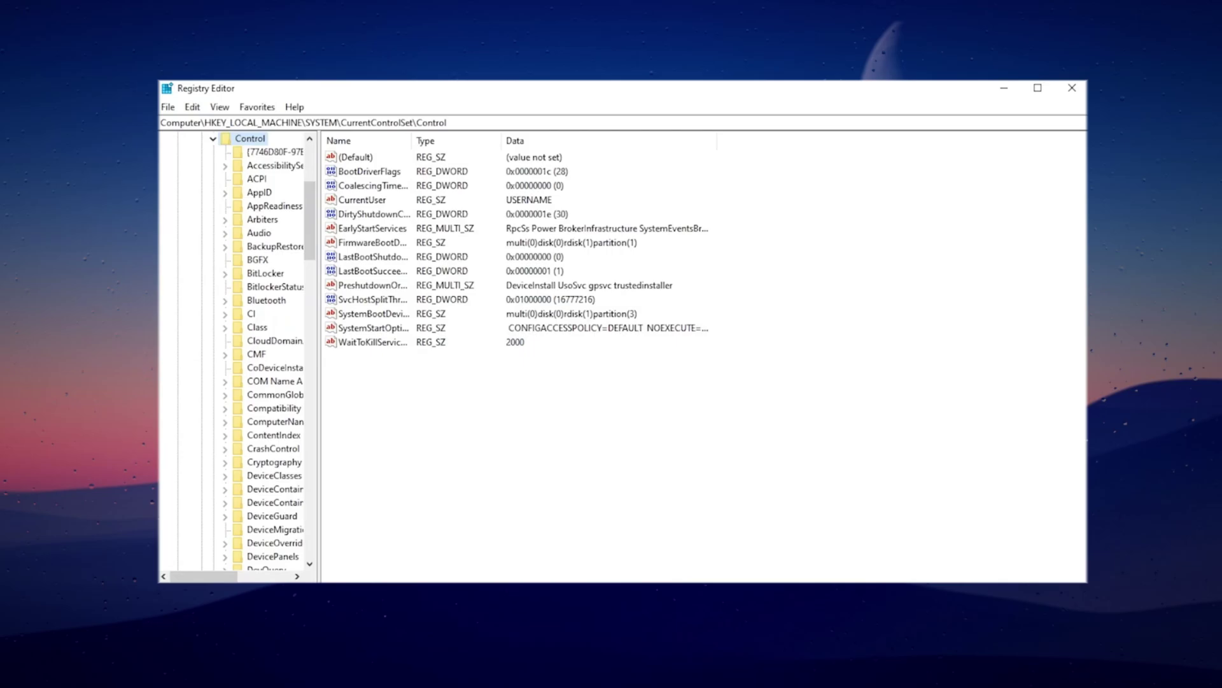
{"action": "scroll", "coordinate": [205, 410], "scroll_direction": "down", "scroll_amount": 15}
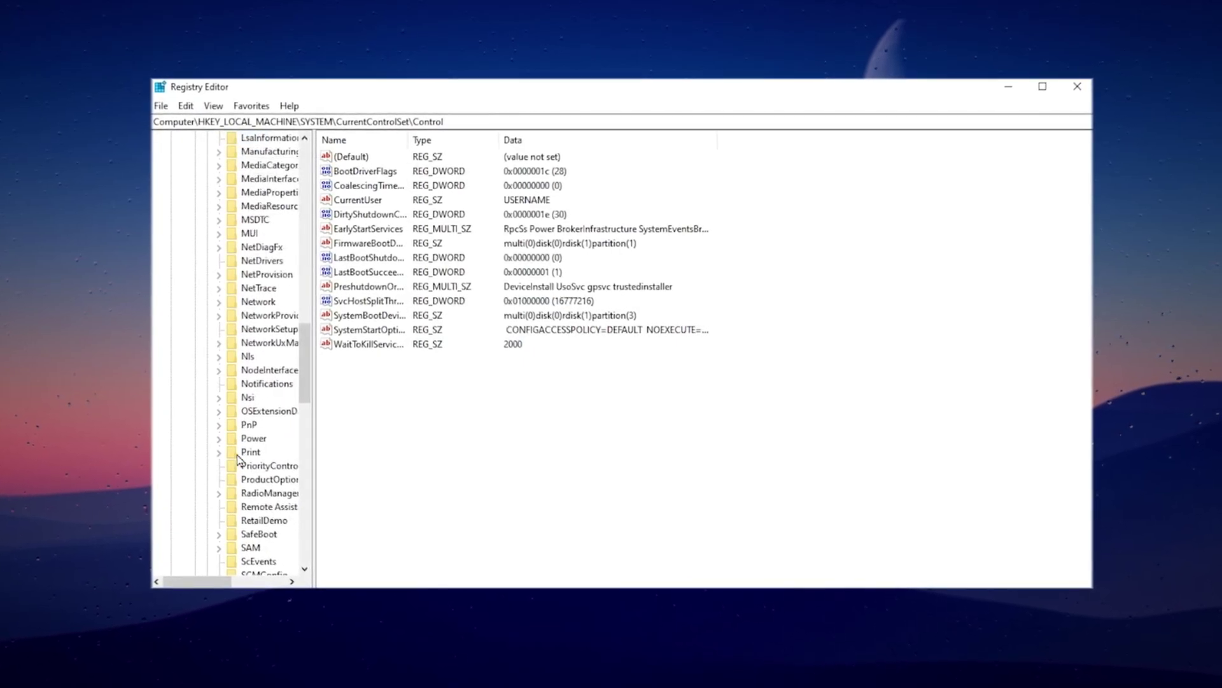
{"action": "left_click", "coordinate": [214, 440]}
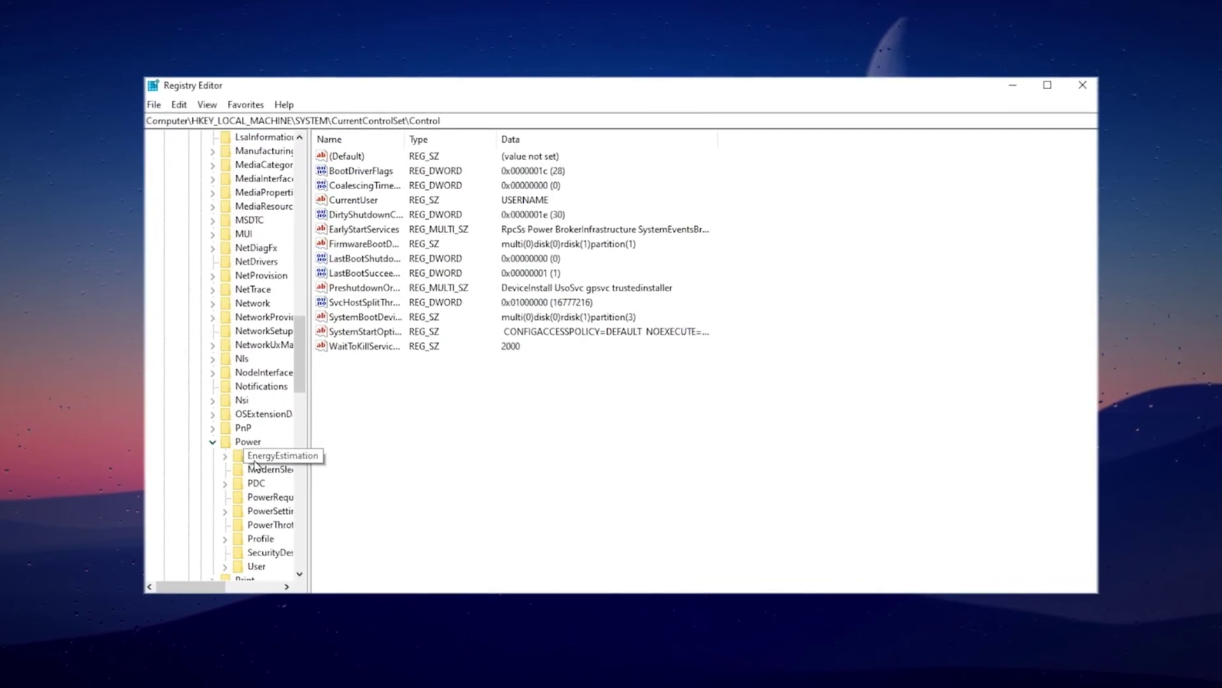
{"action": "left_click", "coordinate": [245, 456]}
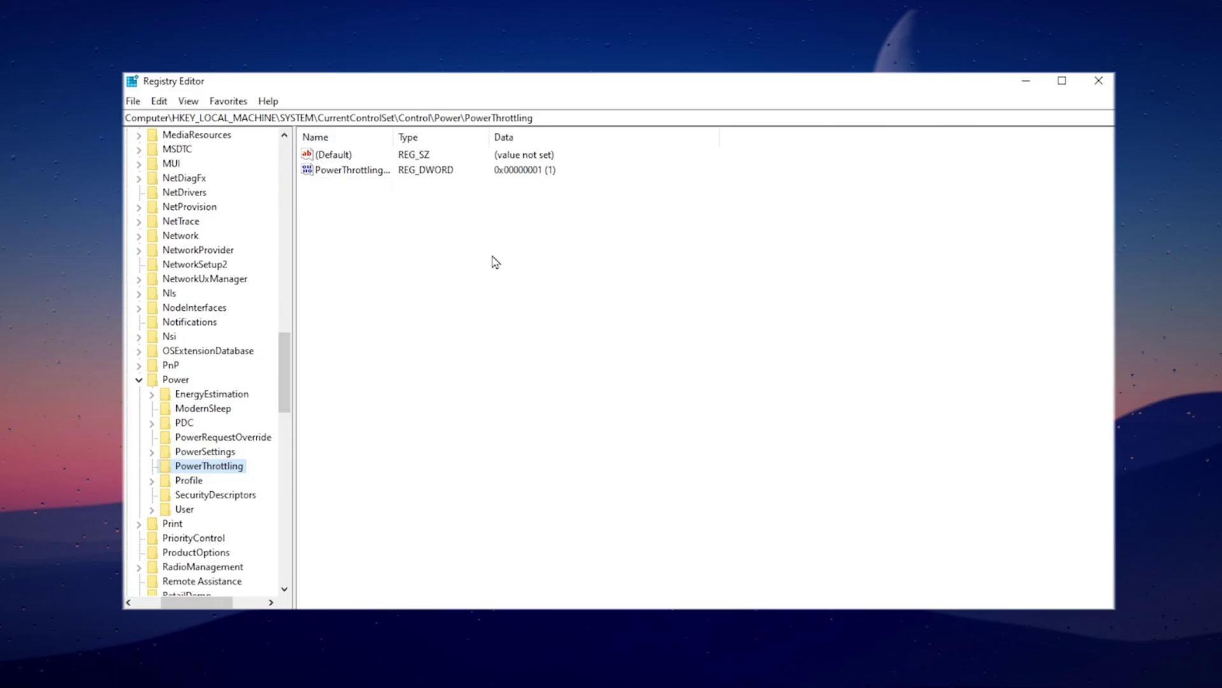
Confirm PowerThrottlingOff stays at 1
{"action": "left_click", "coordinate": [342, 170]}
{"action": "right_click", "coordinate": [342, 172]}
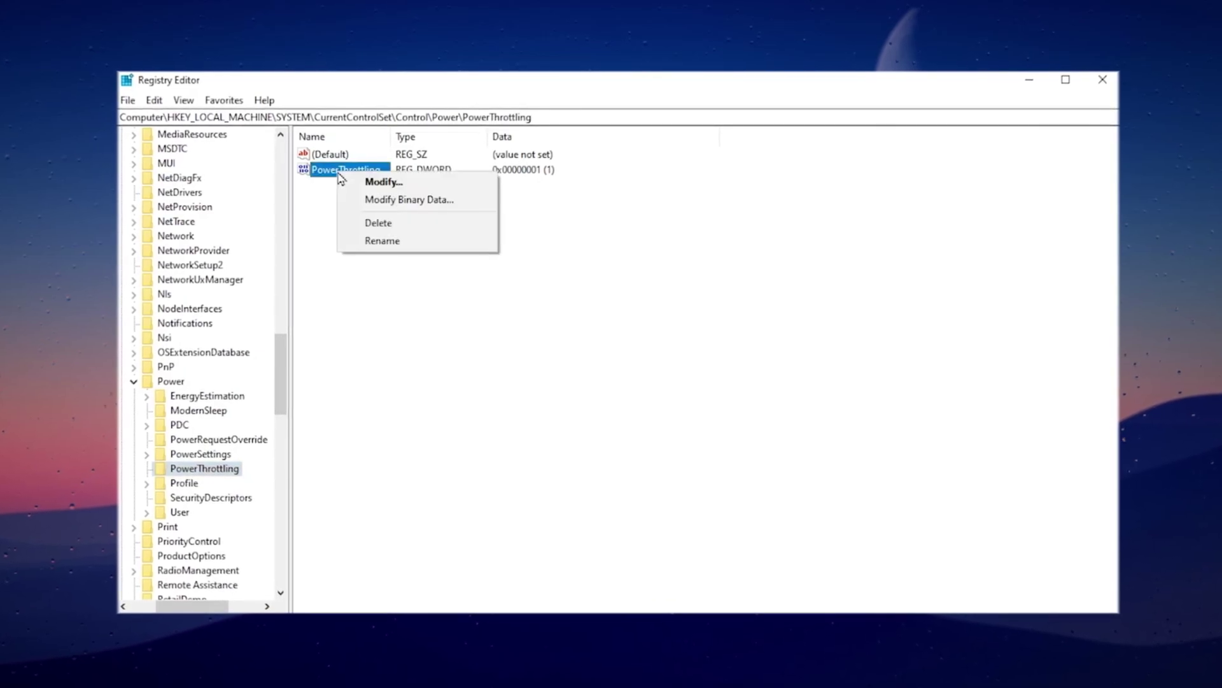
{"action": "left_click", "coordinate": [375, 182]}
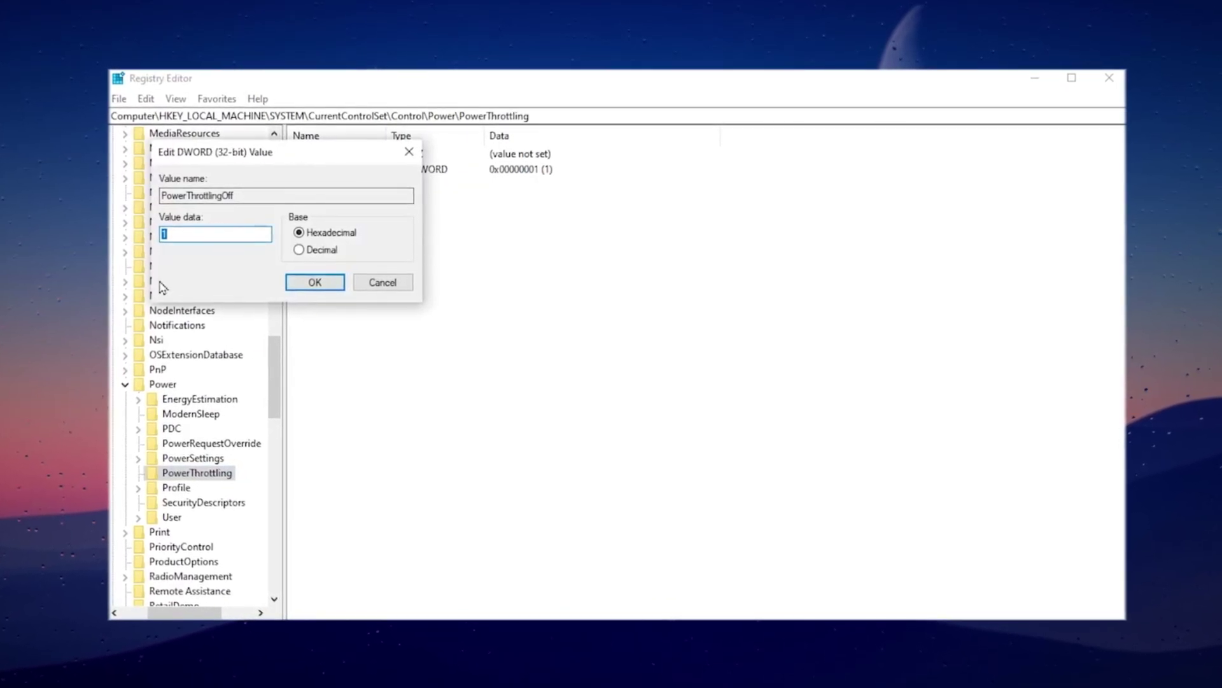
{"action": "left_click", "coordinate": [312, 291]}
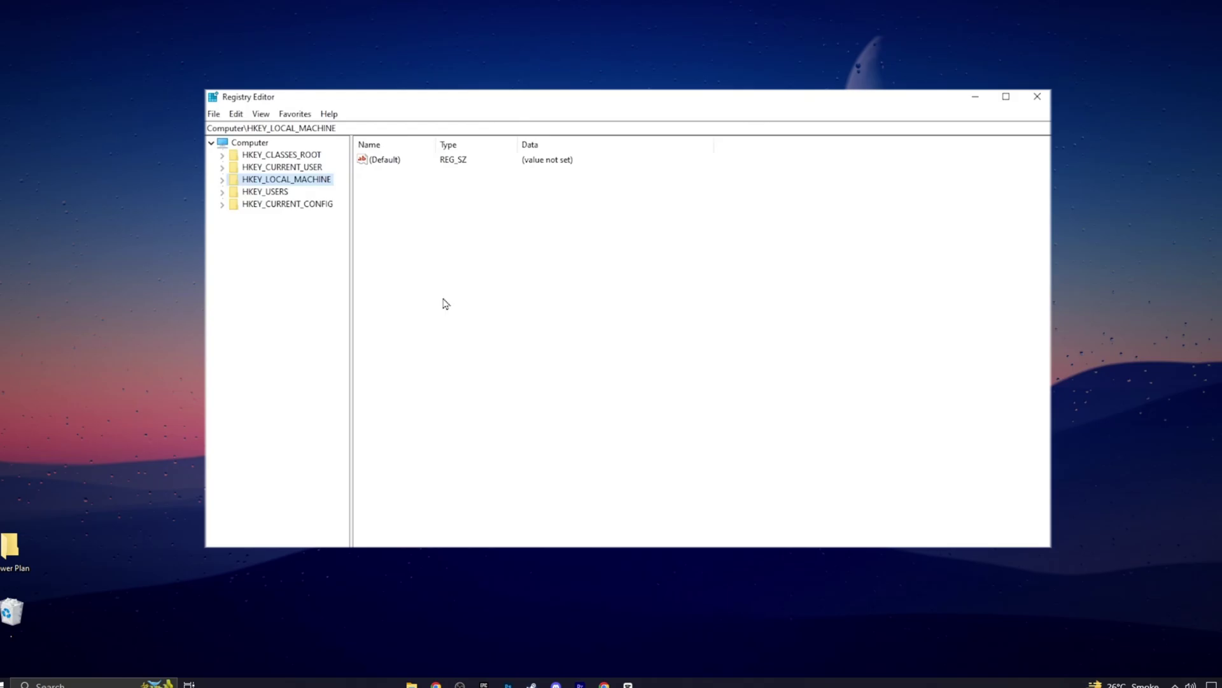
Navigate to the Games task under Windows NT\CurrentVersion\Multimedia\SystemProfile\Tasks
{"action": "left_click", "coordinate": [217, 179]}
{"action": "left_click", "coordinate": [220, 254]}
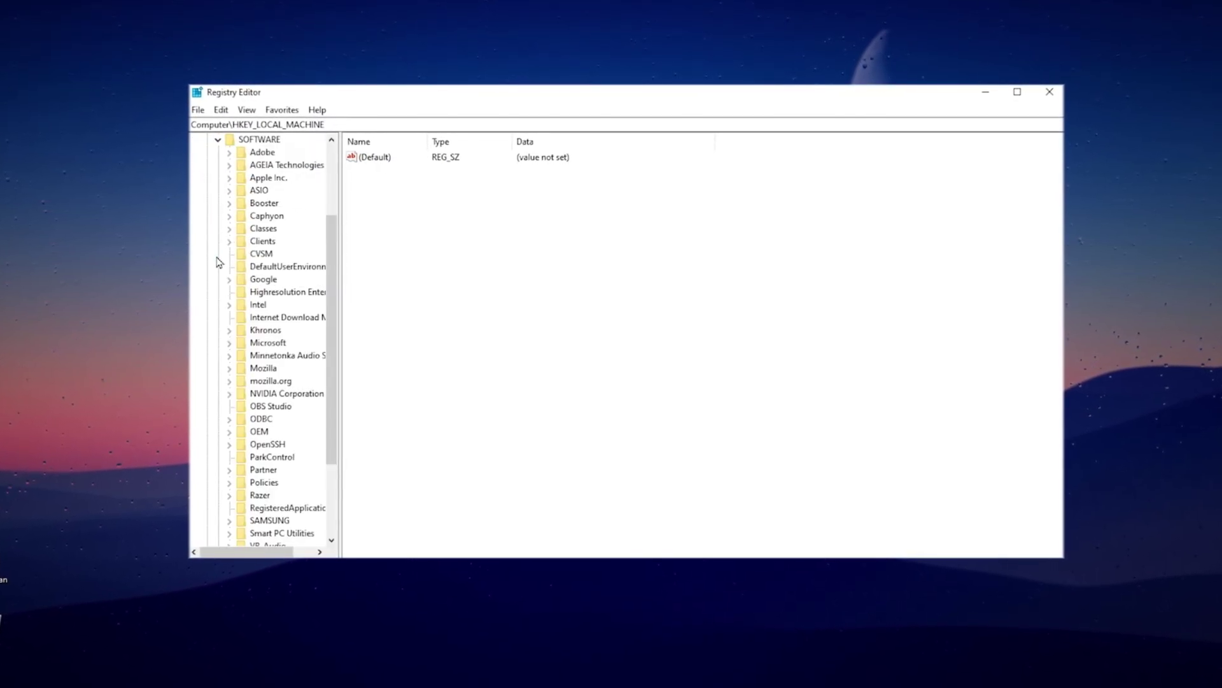
{"action": "left_click", "coordinate": [224, 384]}
{"action": "scroll", "coordinate": [224, 387], "scroll_direction": "down", "scroll_amount": 20}
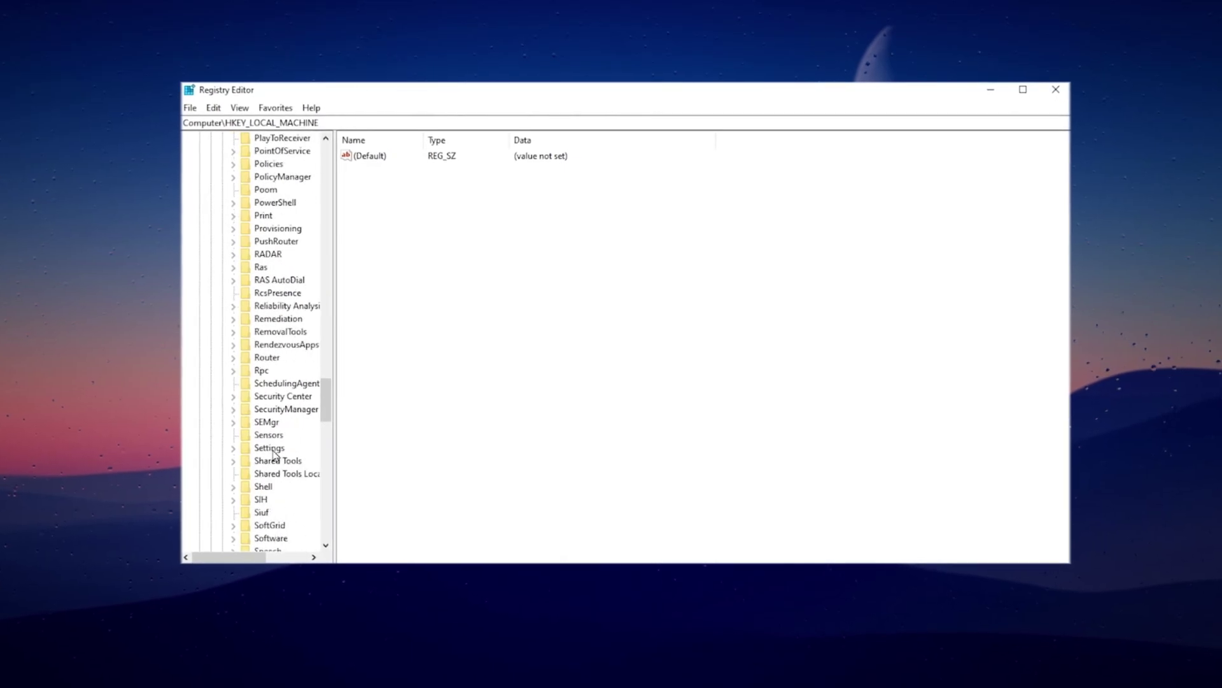
{"action": "left_click", "coordinate": [230, 457]}
{"action": "left_click", "coordinate": [242, 470]}
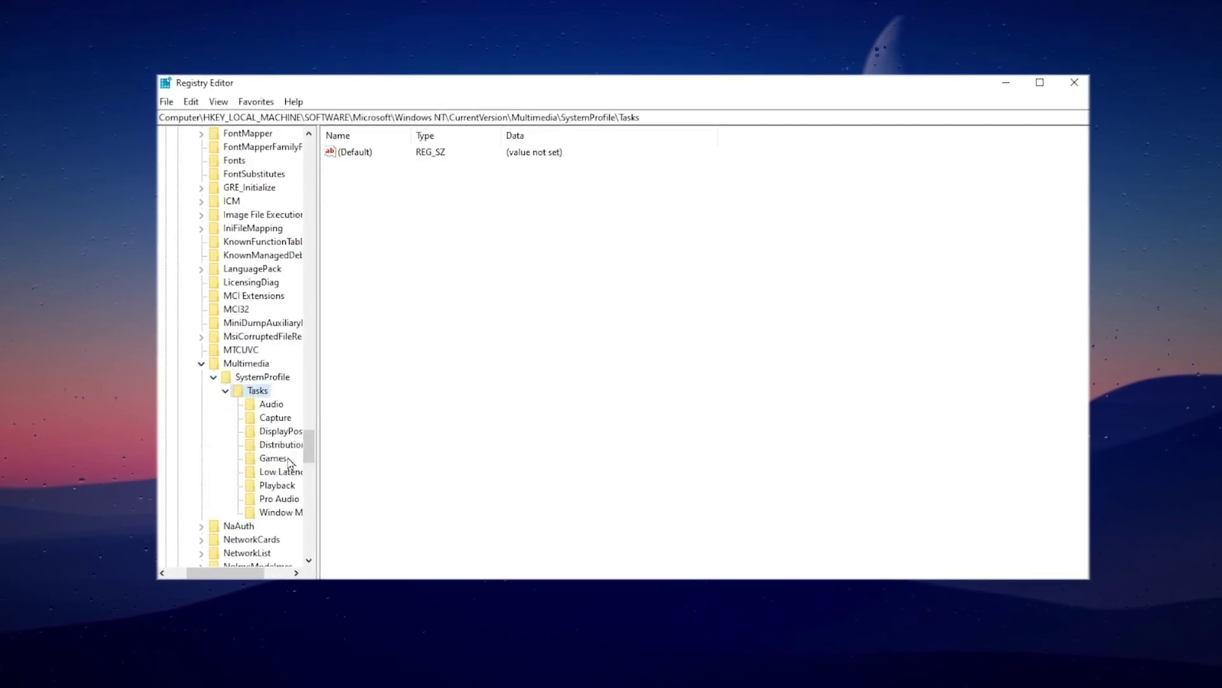
{"action": "left_click", "coordinate": [272, 459]}
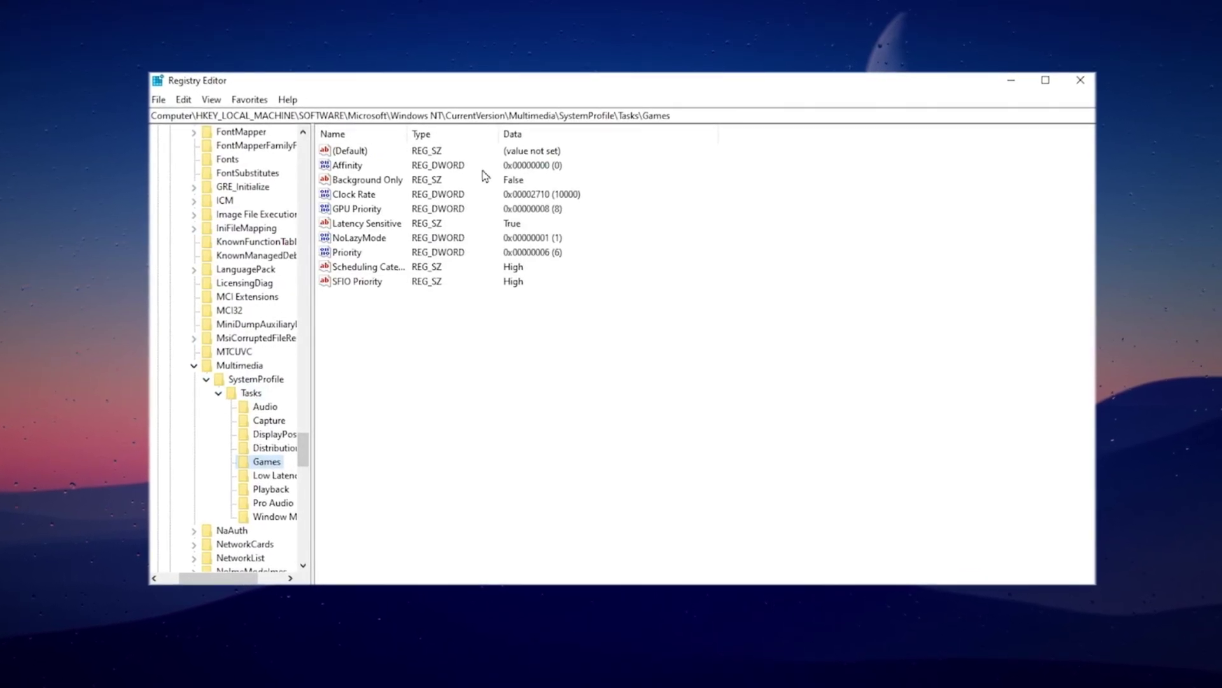
Set the Games task's Affinity value to f (15)
{"action": "right_click", "coordinate": [346, 165]}
{"action": "left_click", "coordinate": [370, 172]}
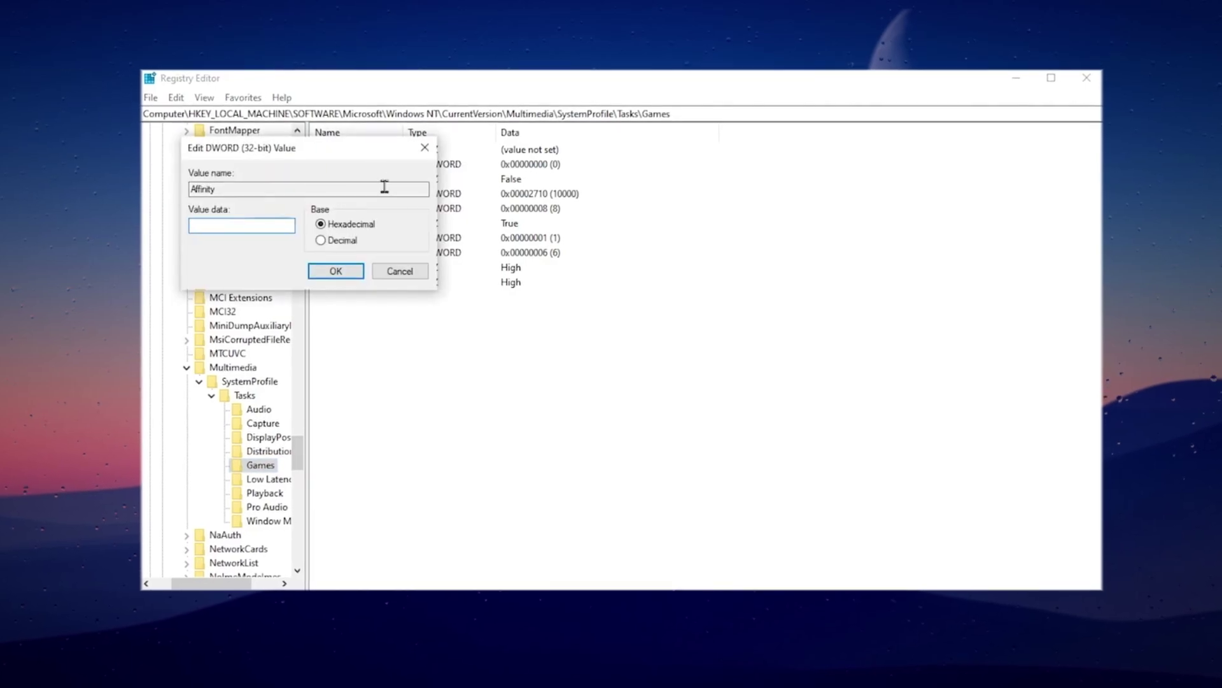
{"action": "type", "text": "f"}
{"action": "left_click", "coordinate": [347, 277]}
Confirm Background Only False, GPU Priority 8 and Priority 6, then open Scheduling Category
{"action": "right_click", "coordinate": [366, 172]}
{"action": "left_click", "coordinate": [385, 184]}
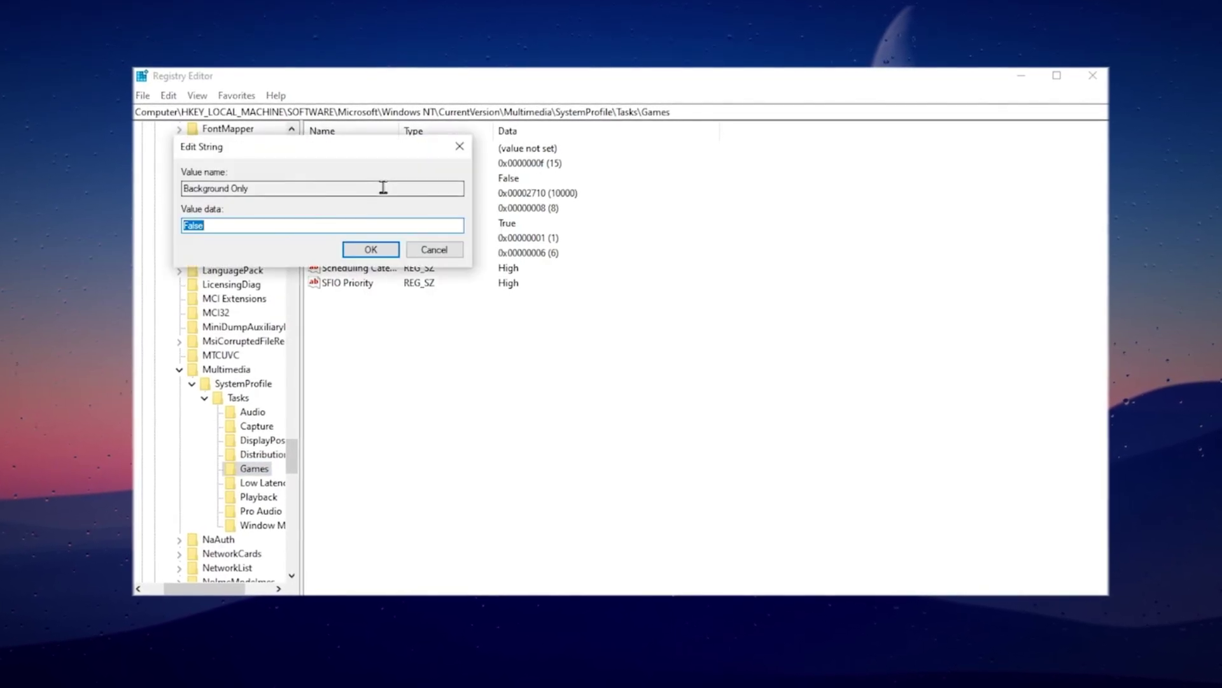
{"action": "left_click", "coordinate": [370, 249]}
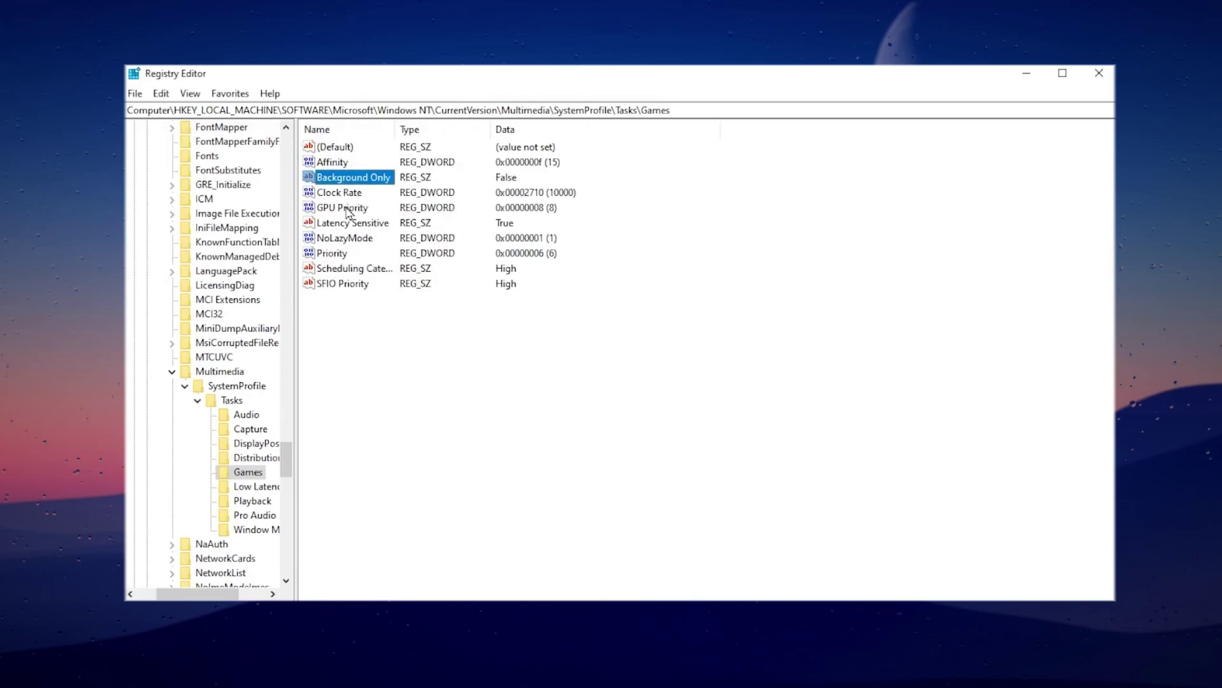
{"action": "right_click", "coordinate": [345, 208]}
{"action": "left_click", "coordinate": [382, 218]}
{"action": "left_click", "coordinate": [322, 269]}
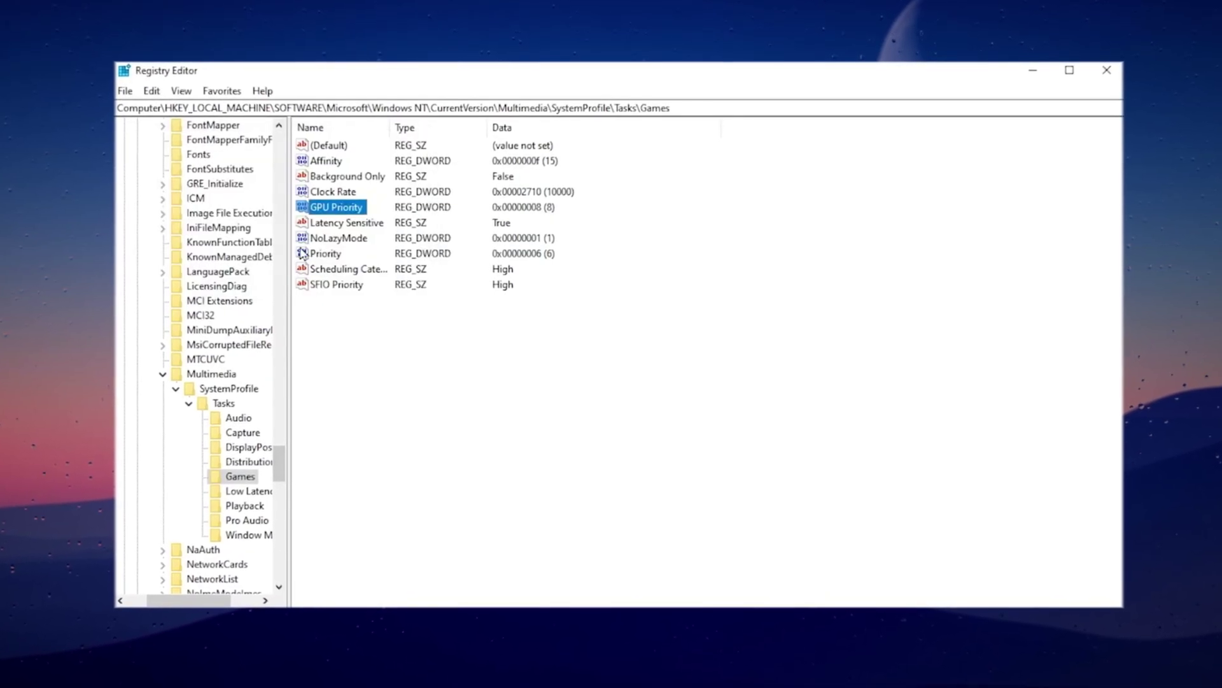
{"action": "right_click", "coordinate": [312, 253]}
{"action": "left_click", "coordinate": [351, 264]}
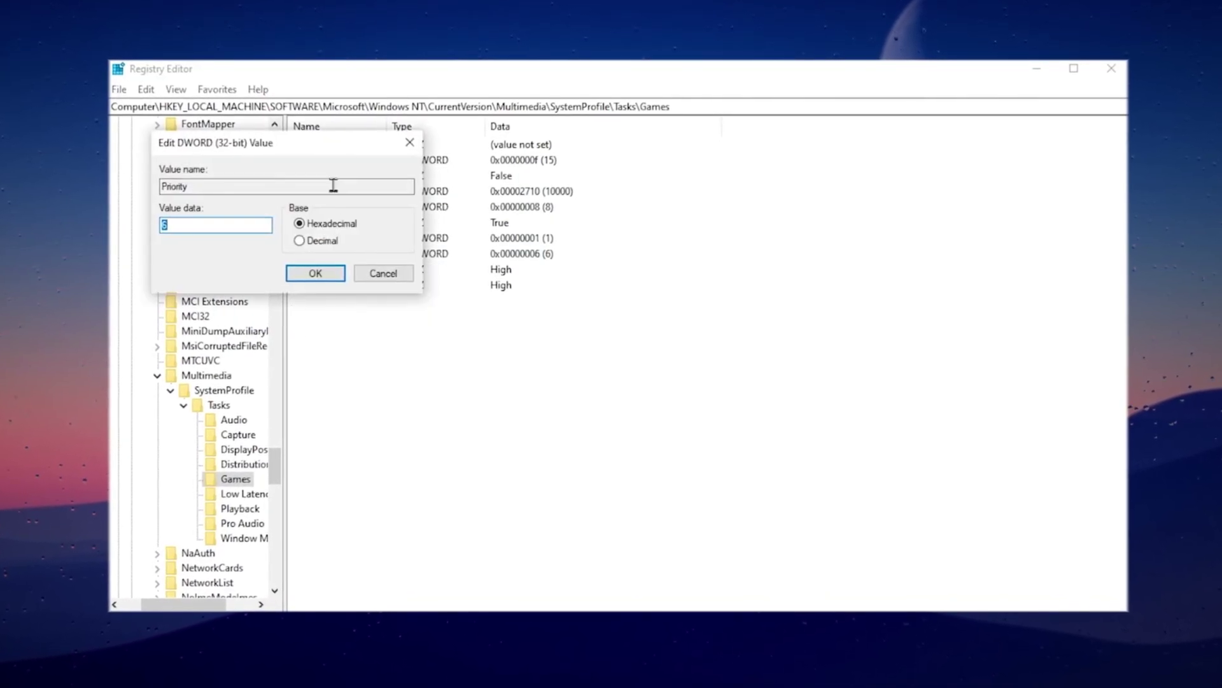
{"action": "left_click", "coordinate": [322, 272]}
{"action": "double_click", "coordinate": [344, 271]}
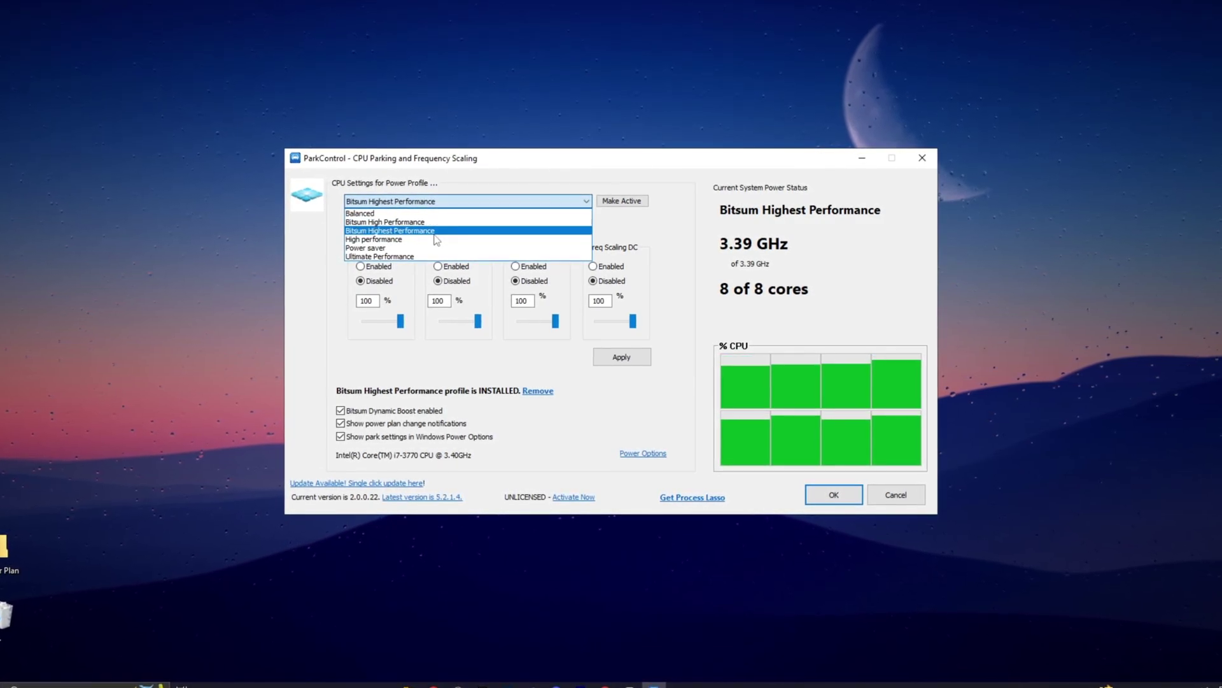
Select Bitsum Highest Performance in ParkControl's power profile dropdown
{"action": "left_click", "coordinate": [415, 231]}
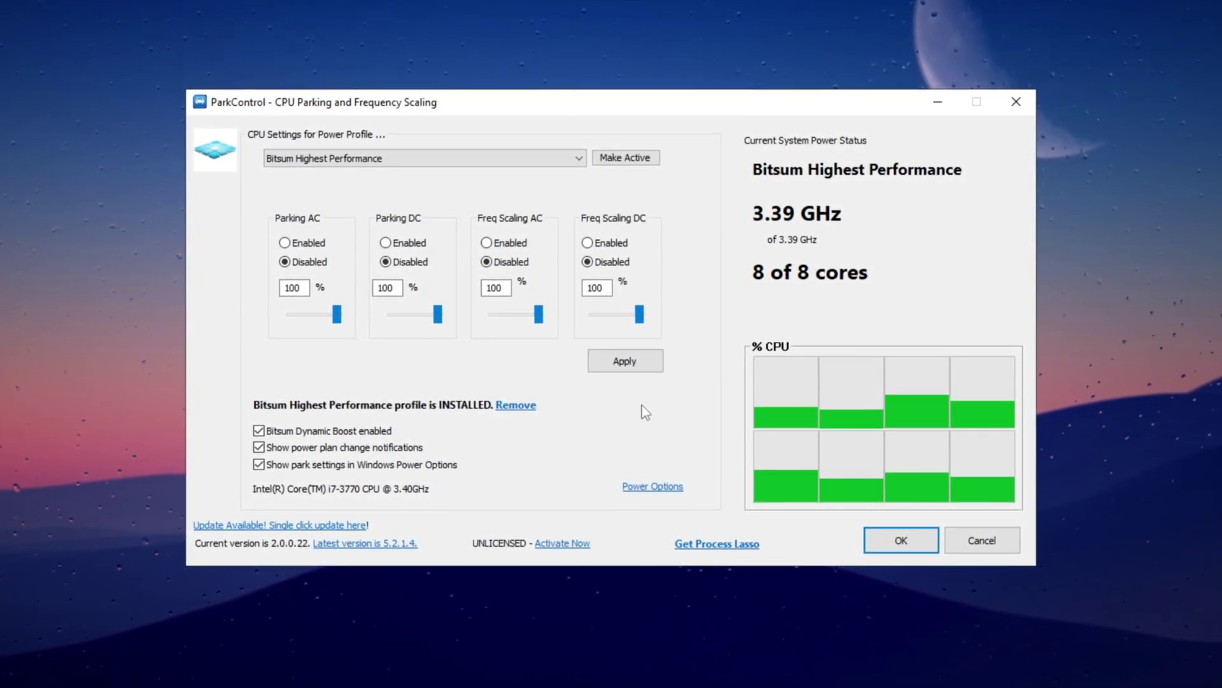
Activate the Bitsum Highest Performance plan and apply its core parking and frequency scaling settings
{"action": "left_click", "coordinate": [640, 159]}
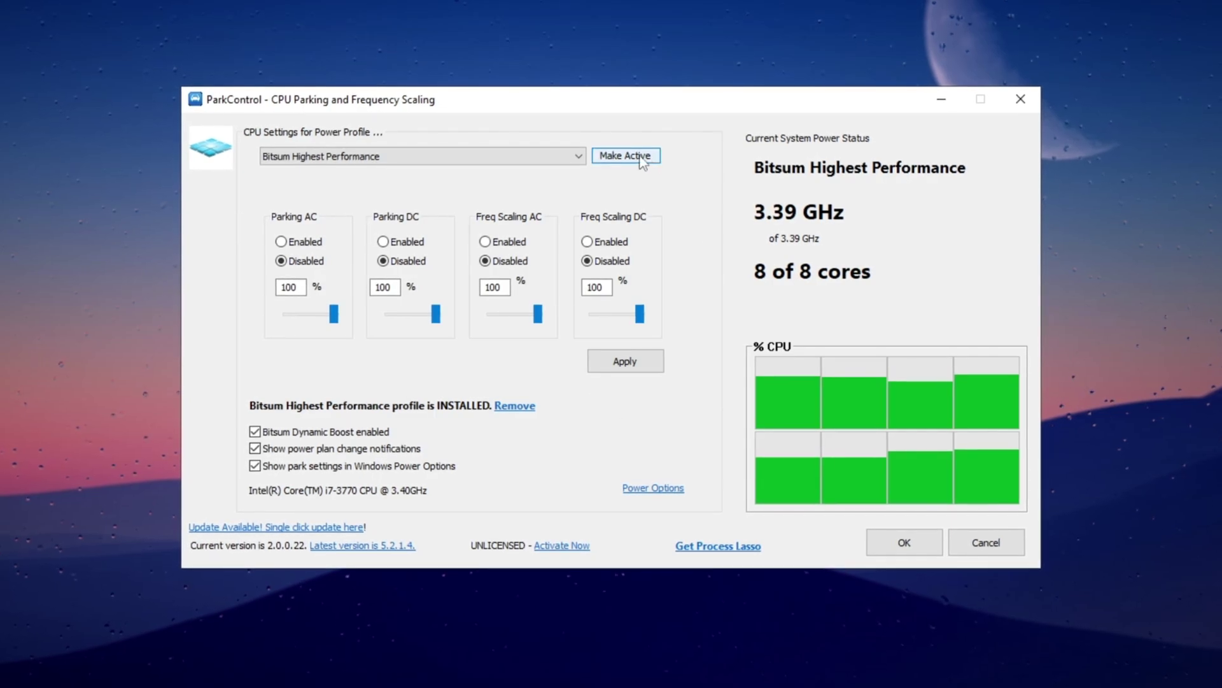
{"action": "left_click", "coordinate": [611, 364]}
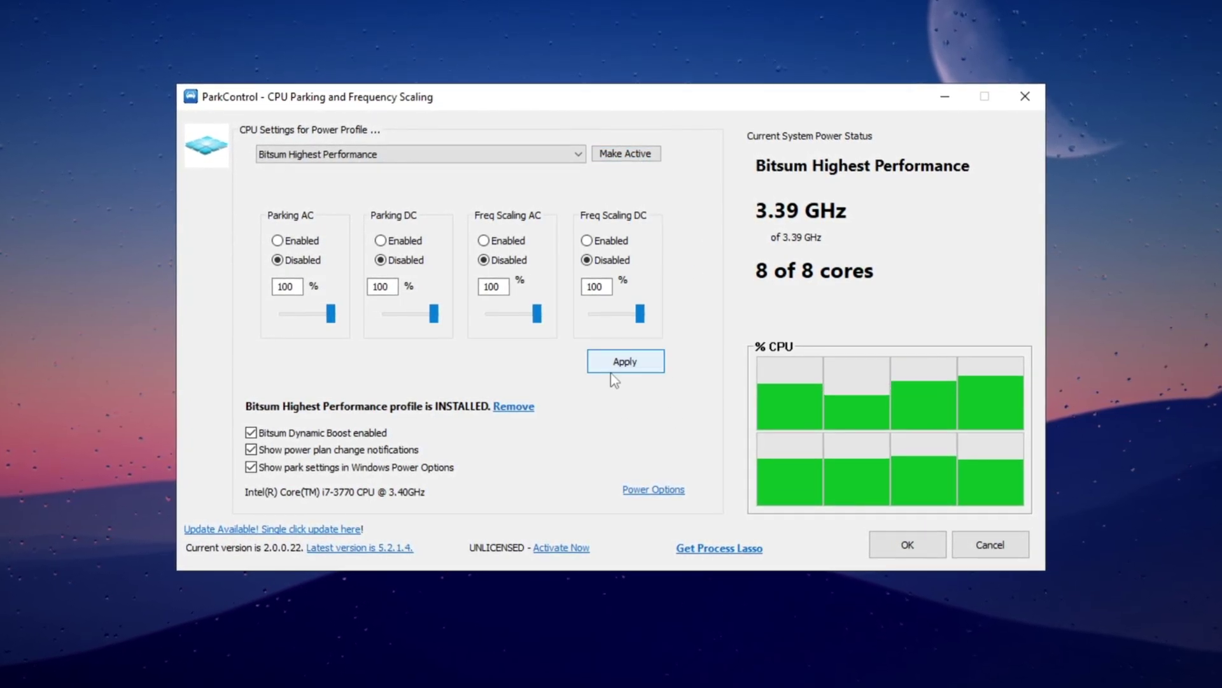